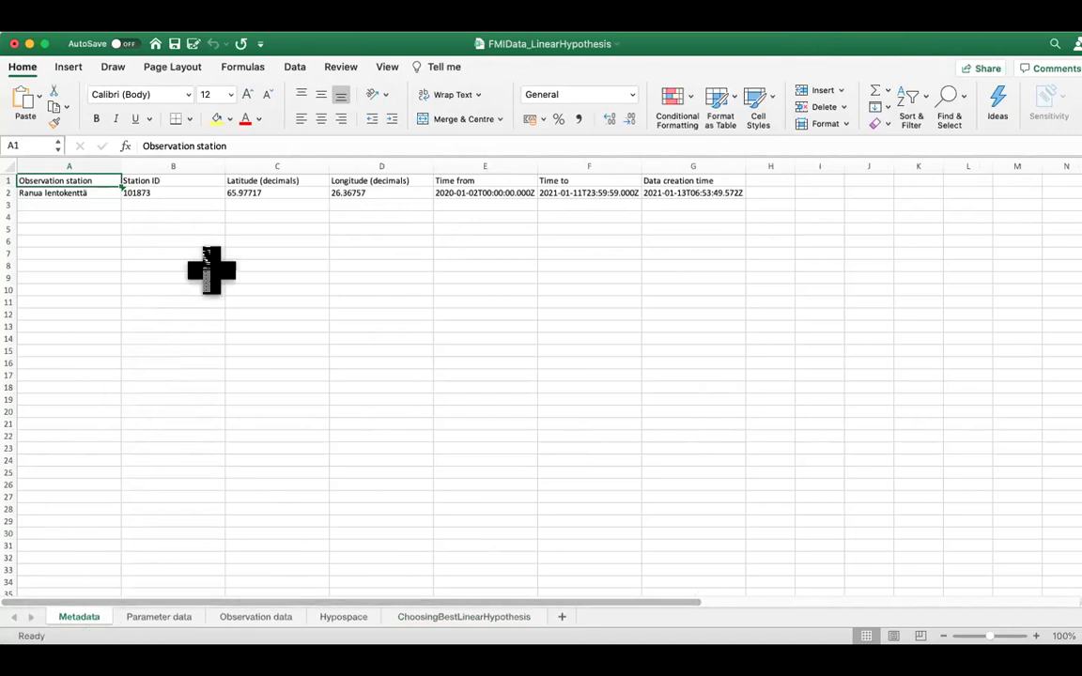
Set the font size of the whole Metadata sheet to 22
click(155, 192)
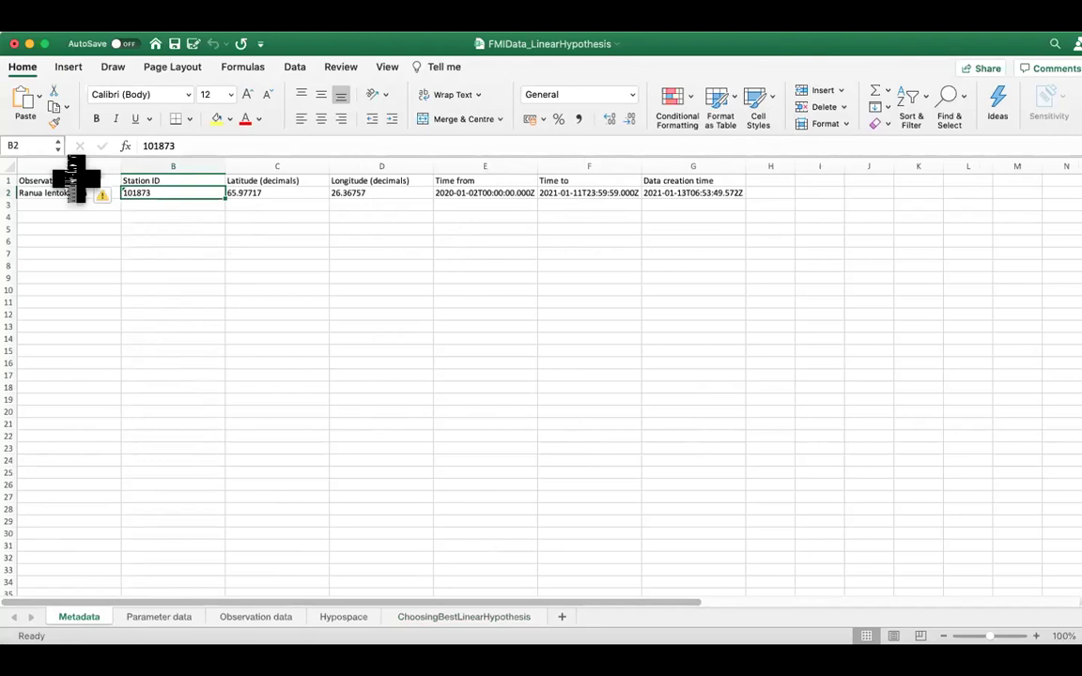
key(super+a)
click(230, 94)
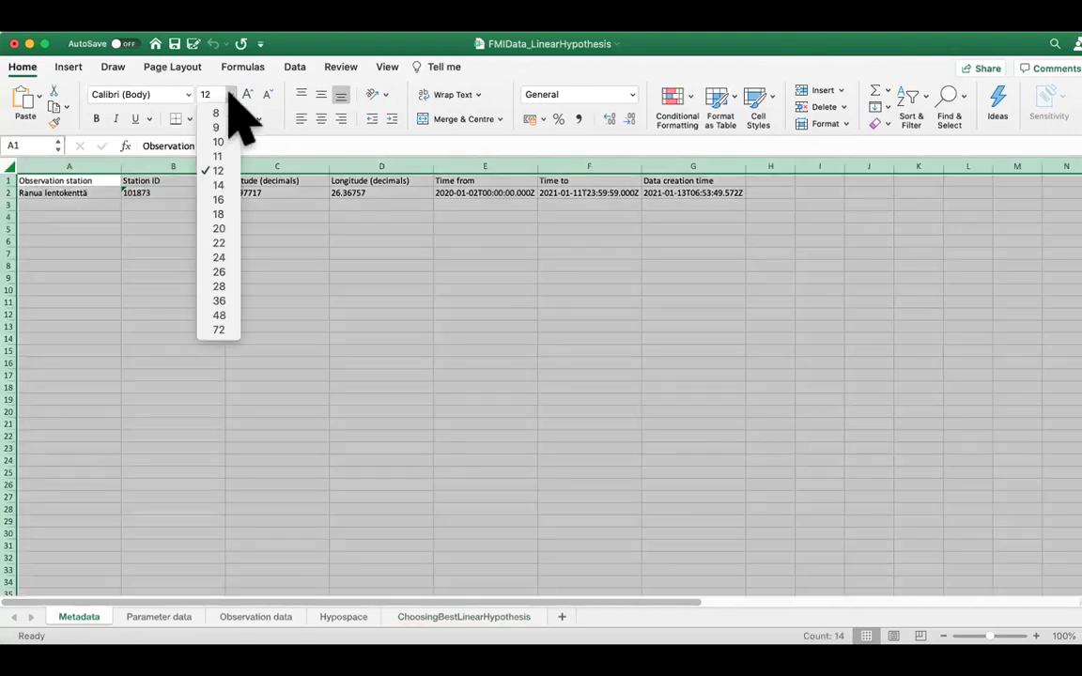
click(217, 244)
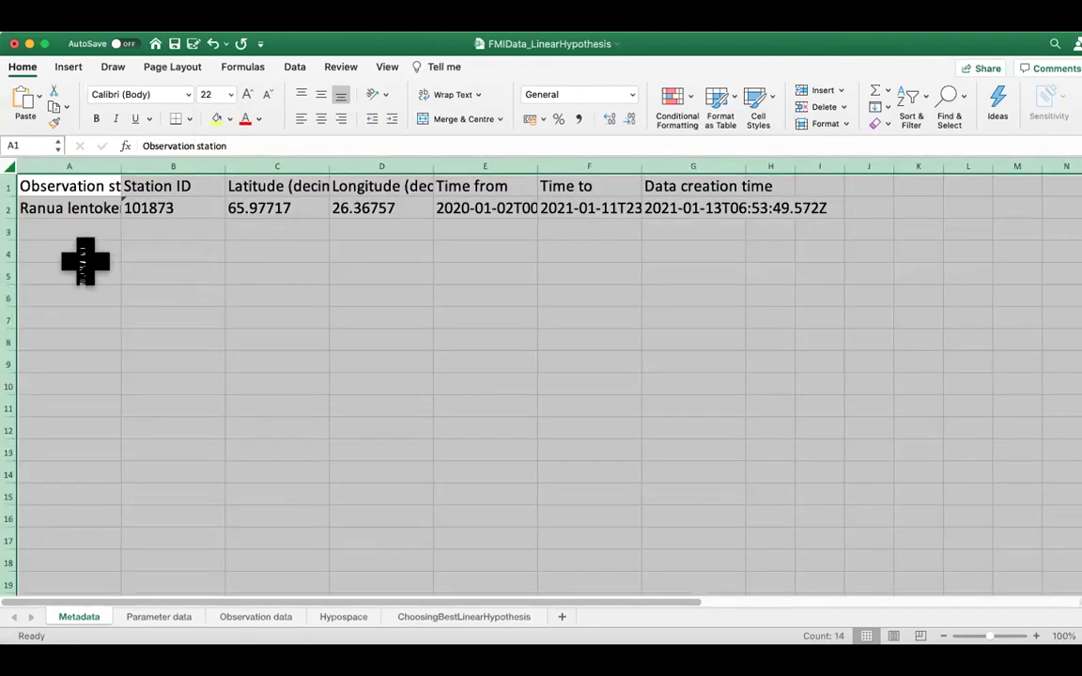
click(83, 253)
Widen the Observation station column and fit the Time from column to its contents on the Metadata sheet
click(98, 209)
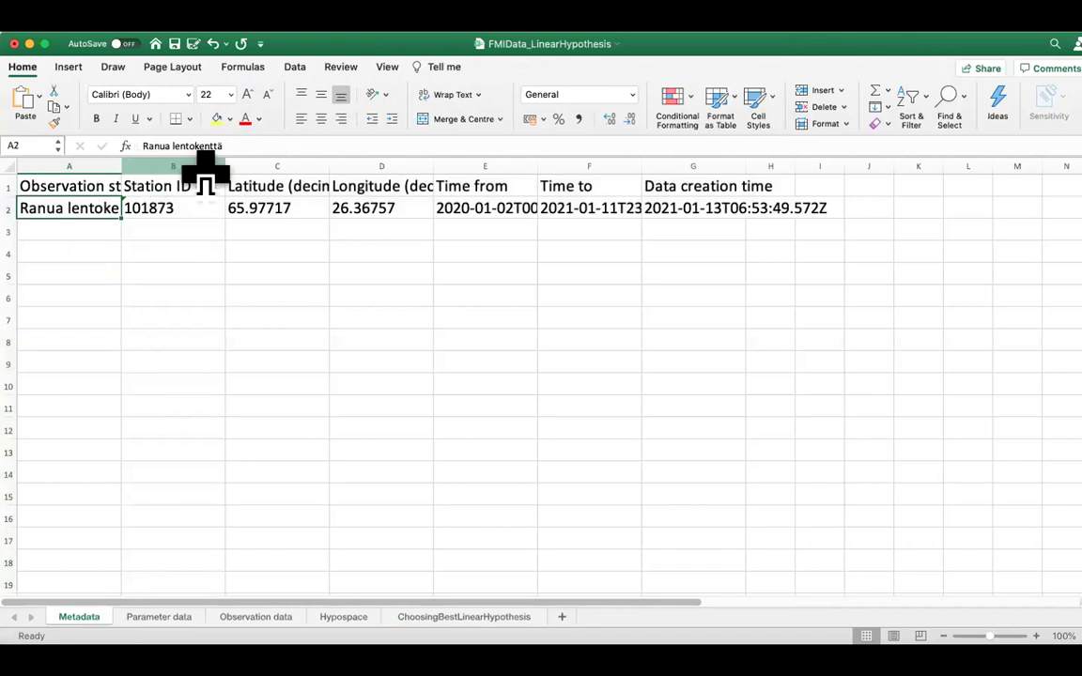
drag(120, 167, 164, 187)
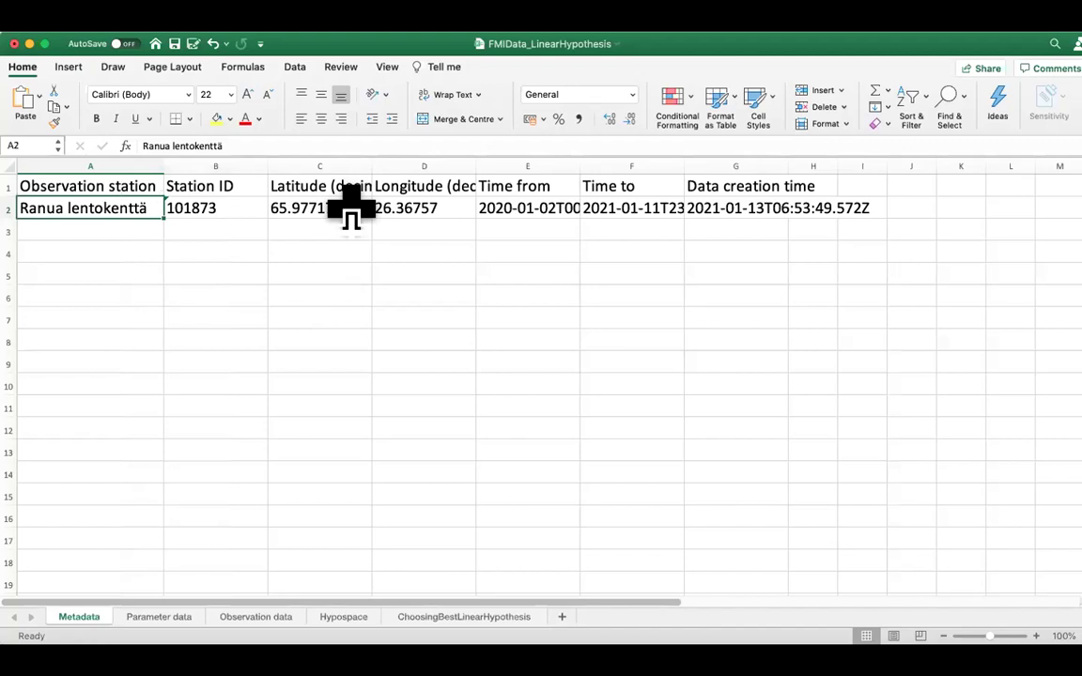
click(299, 209)
click(419, 208)
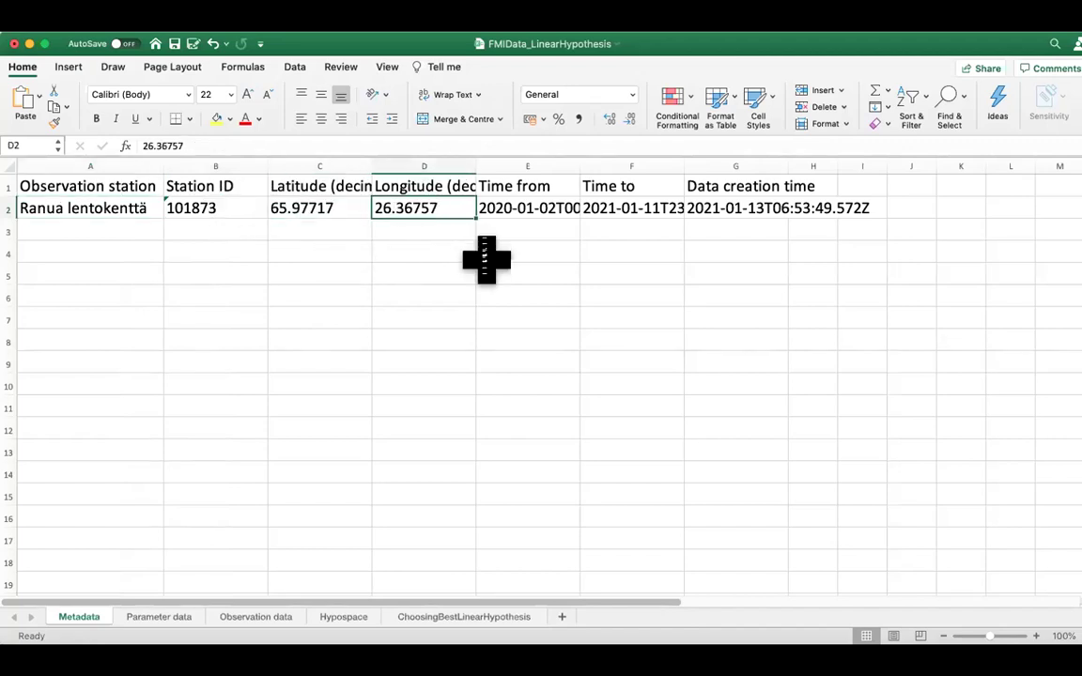
click(558, 215)
click(622, 207)
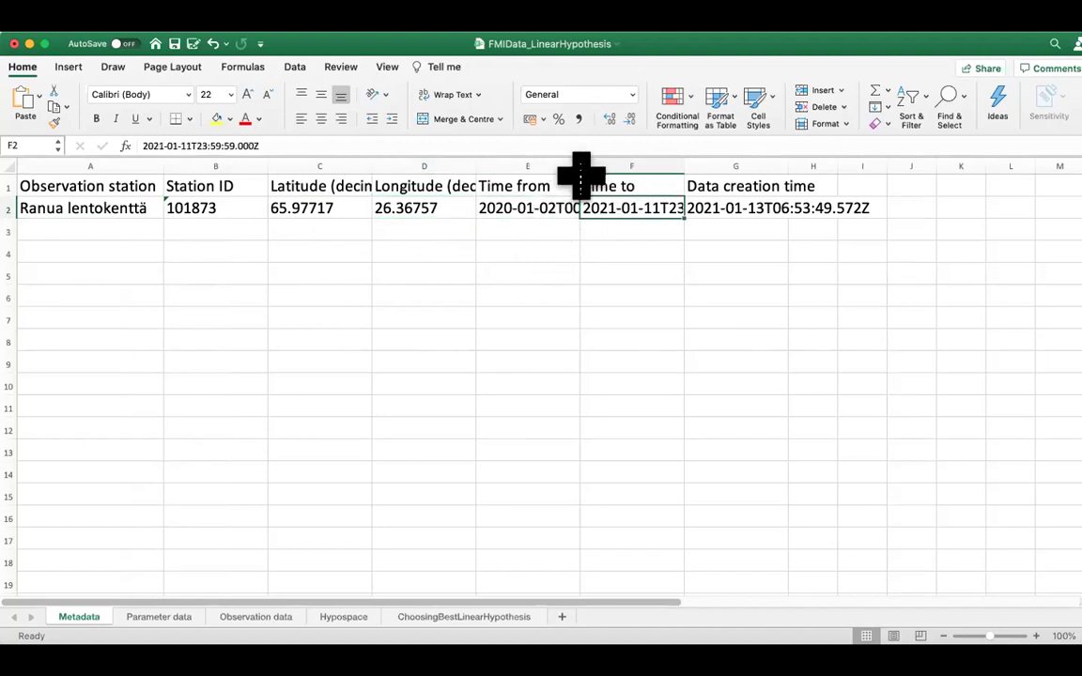
double_click(580, 169)
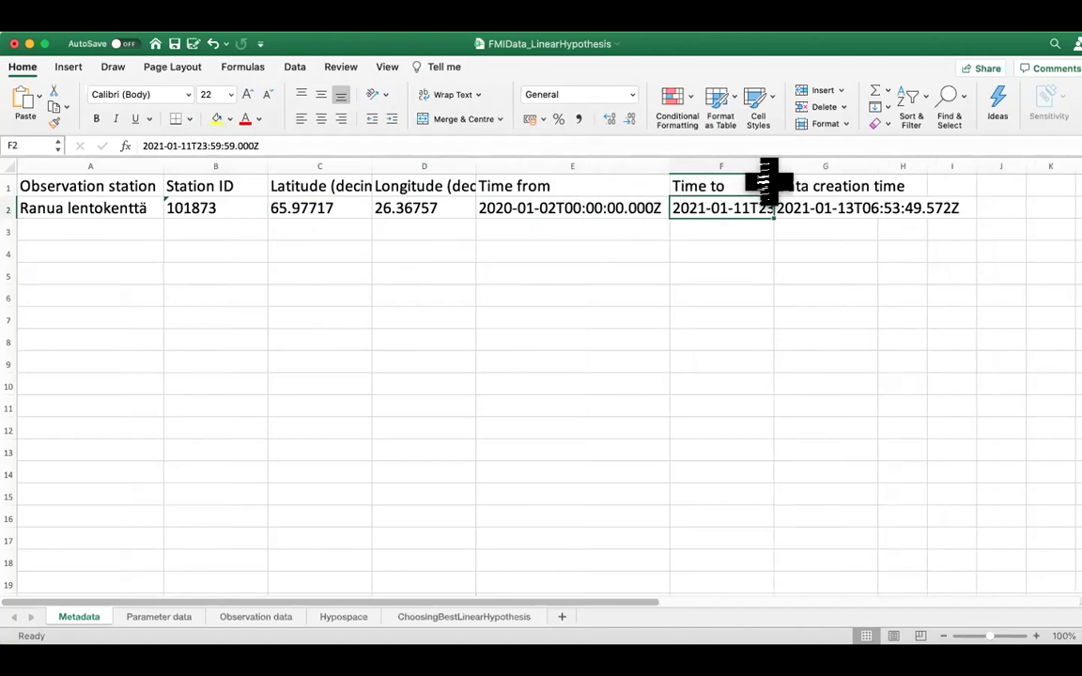
Review the Parameter data sheet and the first day's precipitation, snow and temperature readings on the Observation data sheet
click(150, 620)
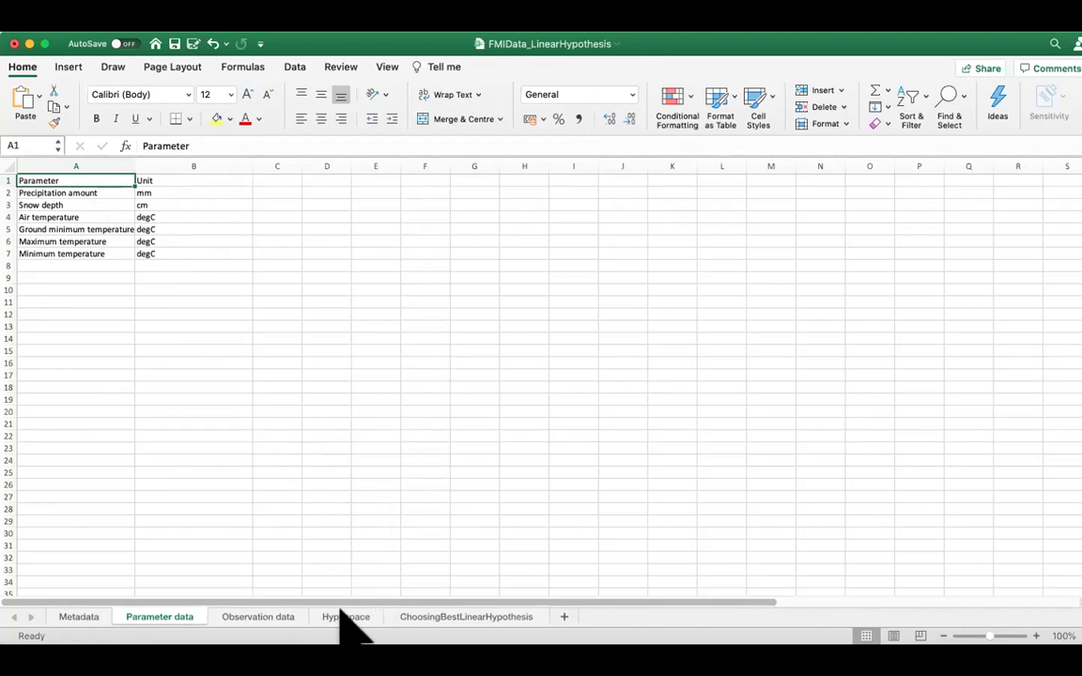
click(257, 616)
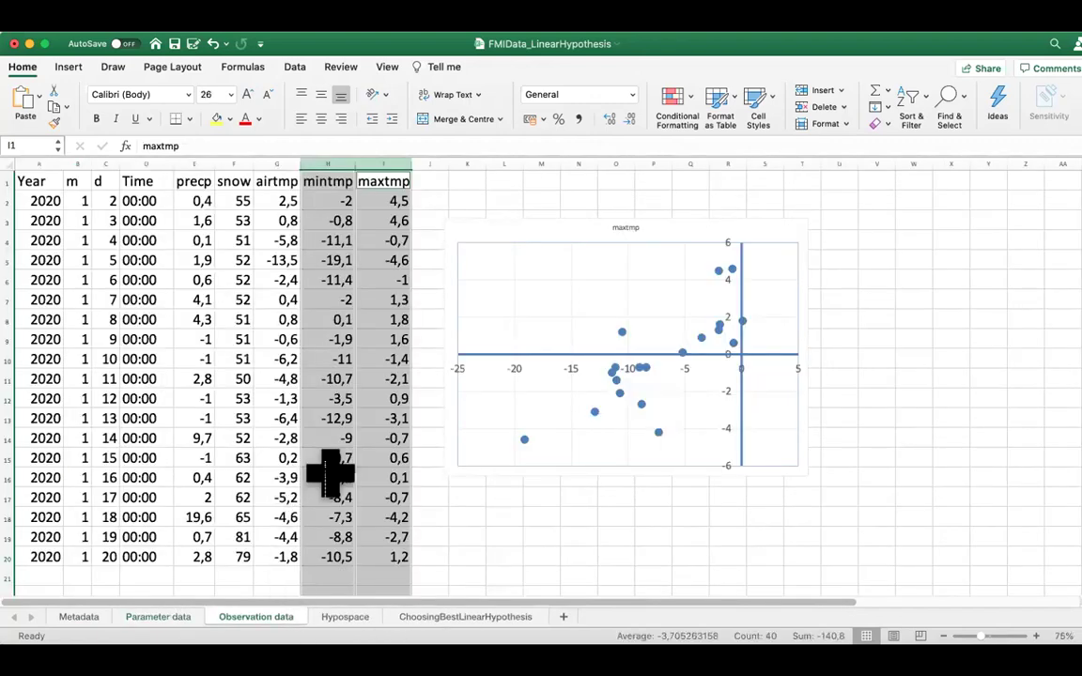
click(180, 279)
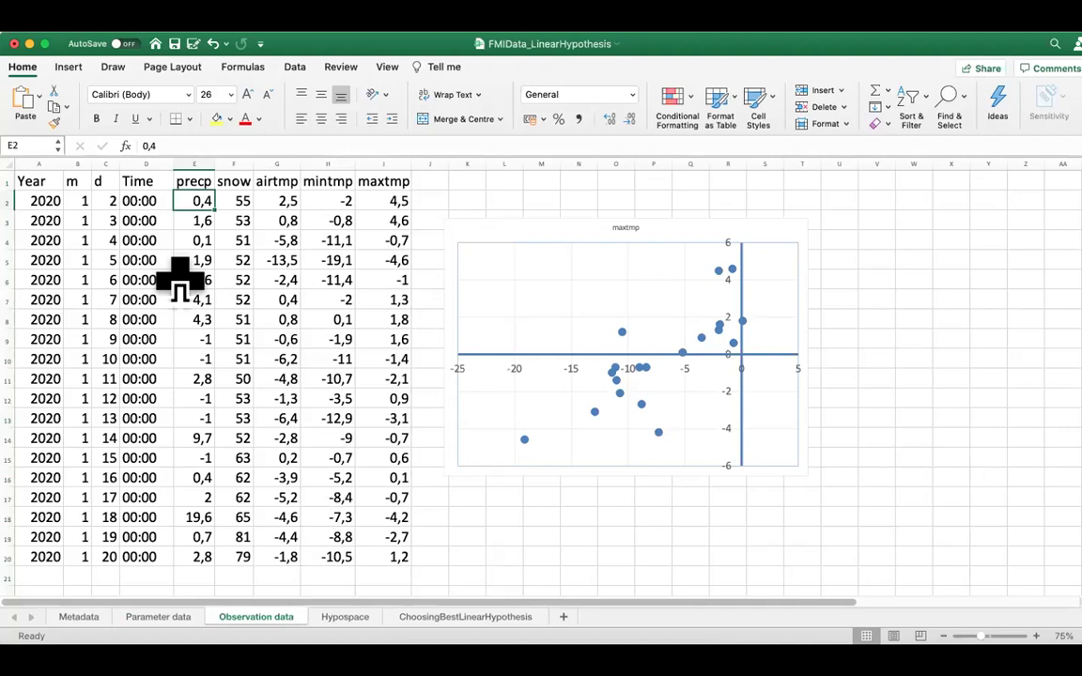
key(Right)
key(Right)
key(Right)
key(Left)
key(Right)
key(Left)
key(Left)
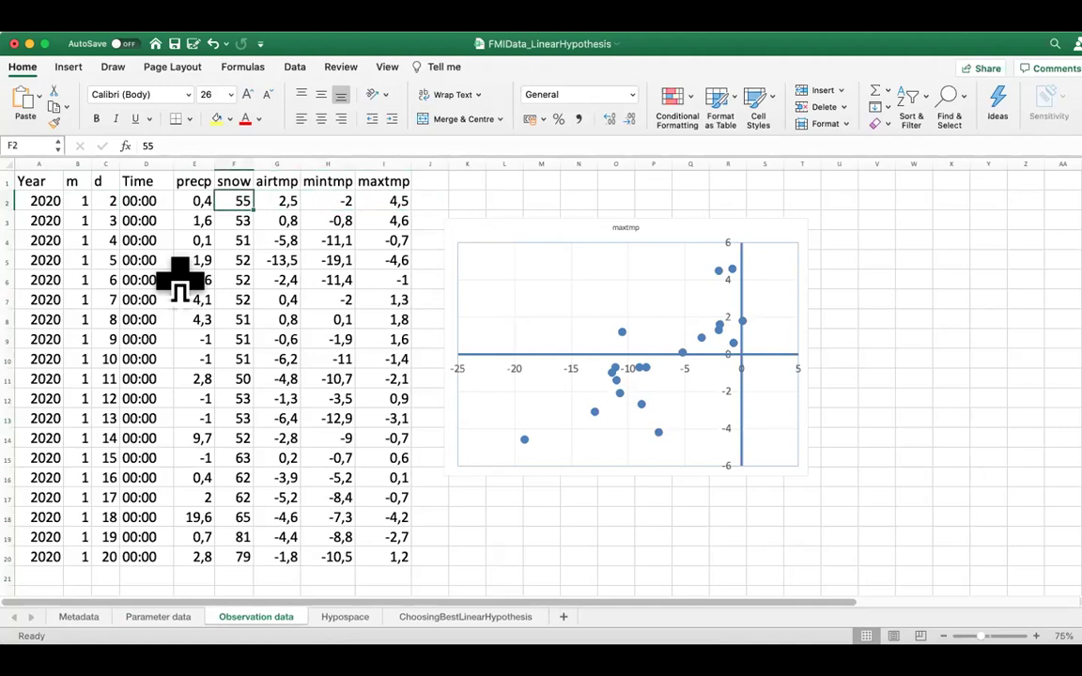
Examine the maxtmp and mintmp columns of the observation data and view the Hypospace sheet
click(389, 163)
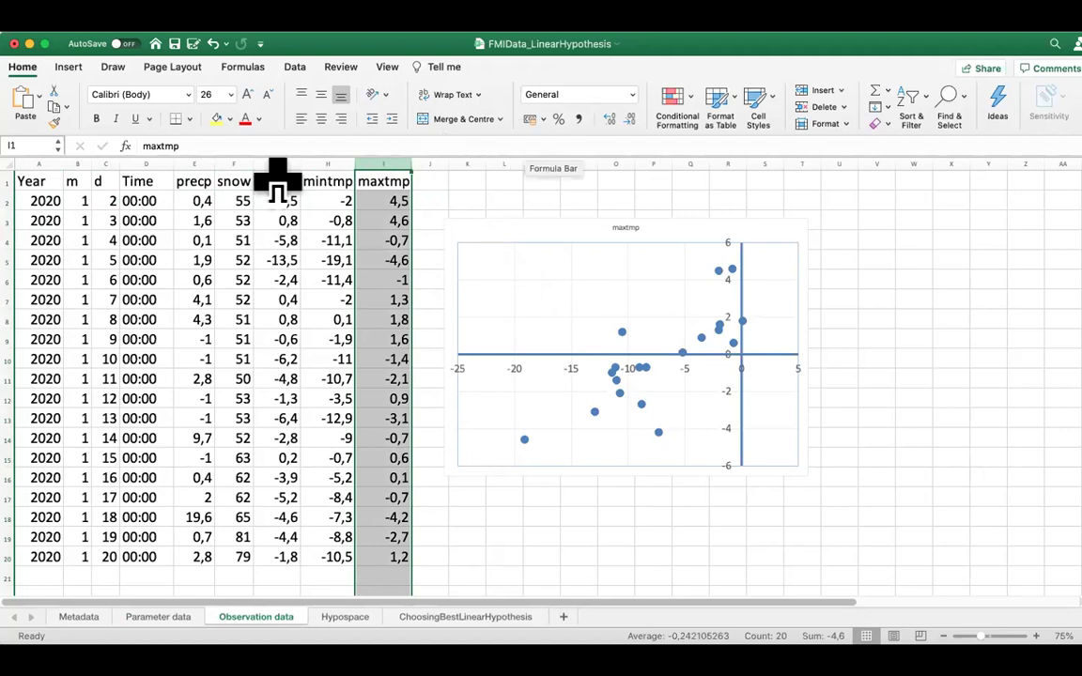
click(325, 162)
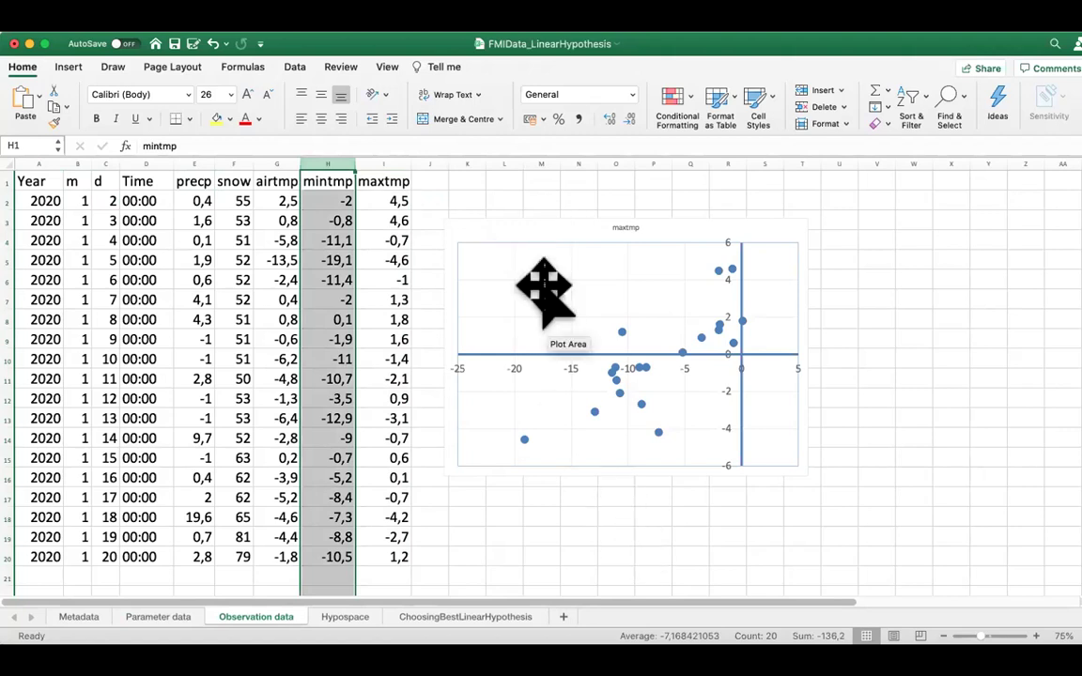
click(344, 616)
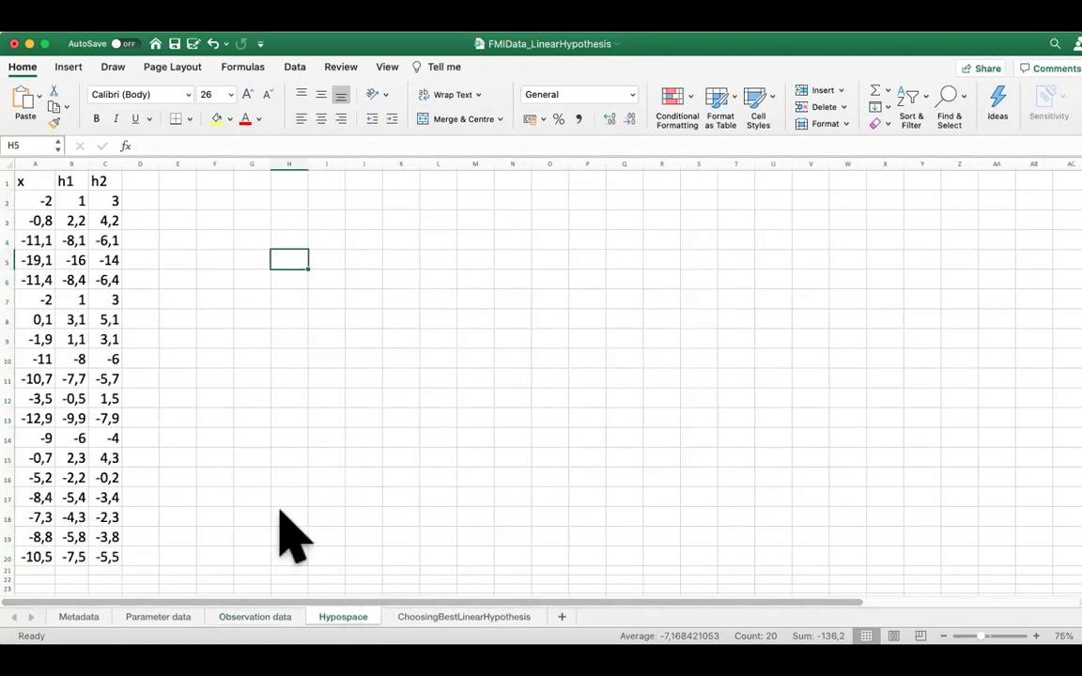
Open the ChoosingBestLinearHypothesis sheet and examine the x and y values of the first data points
click(466, 618)
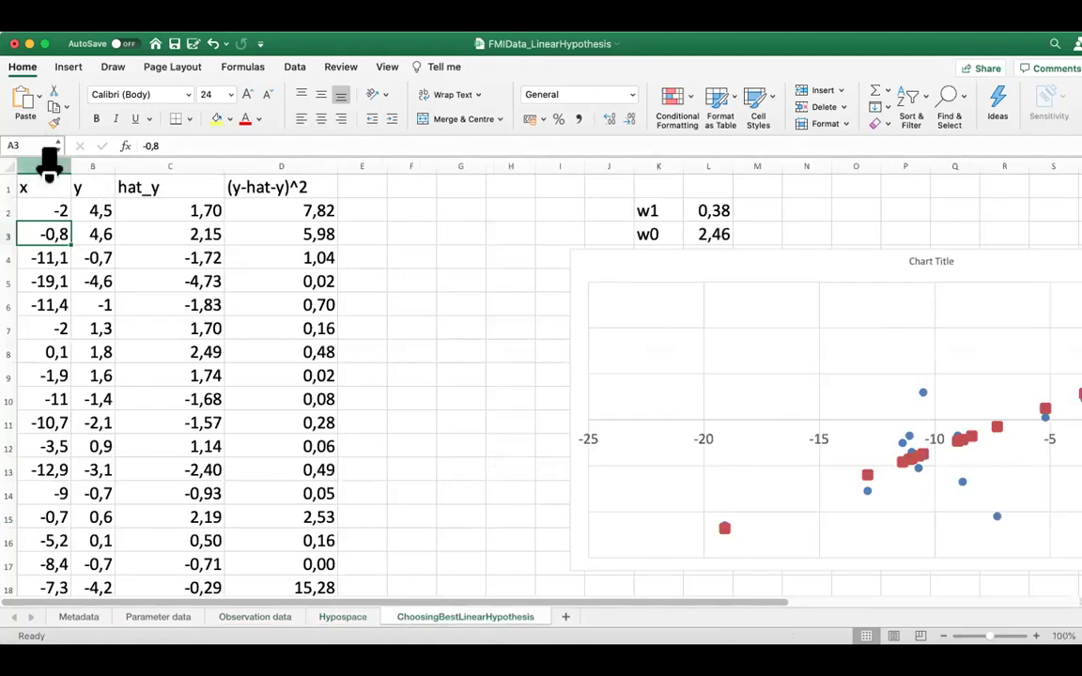
click(47, 213)
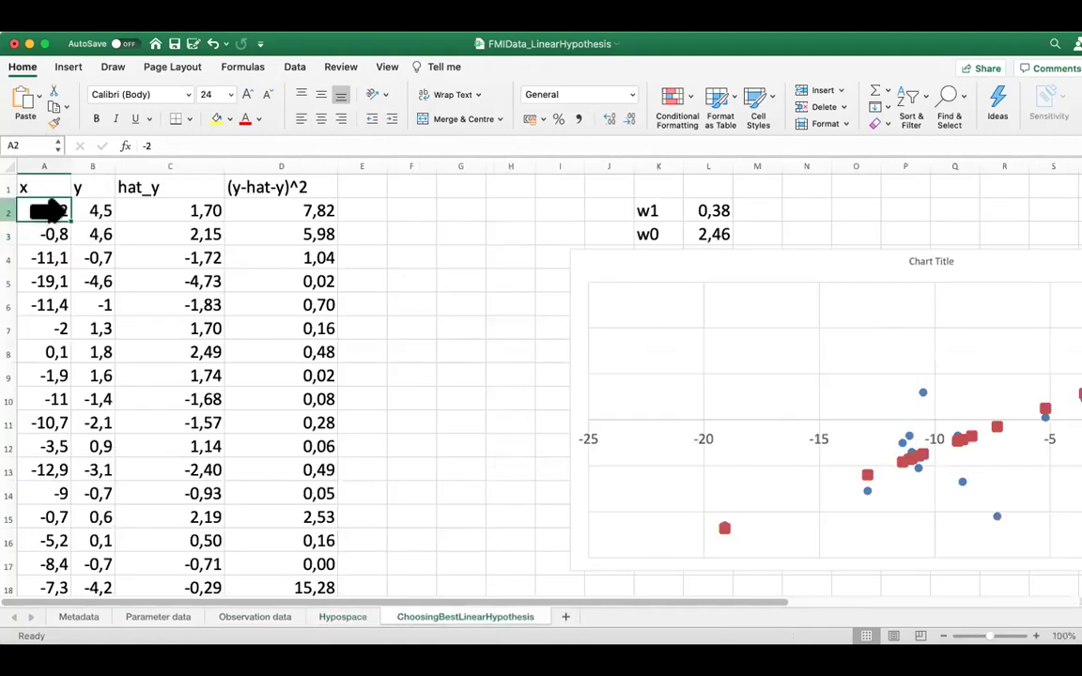
key(shift+space)
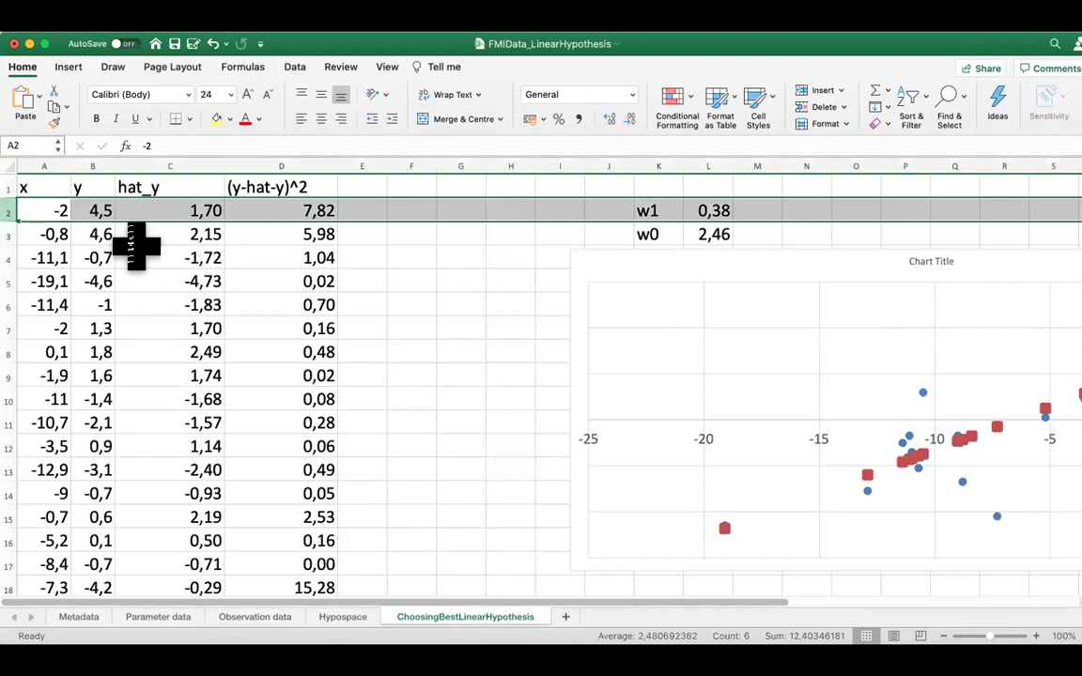
click(94, 210)
click(49, 207)
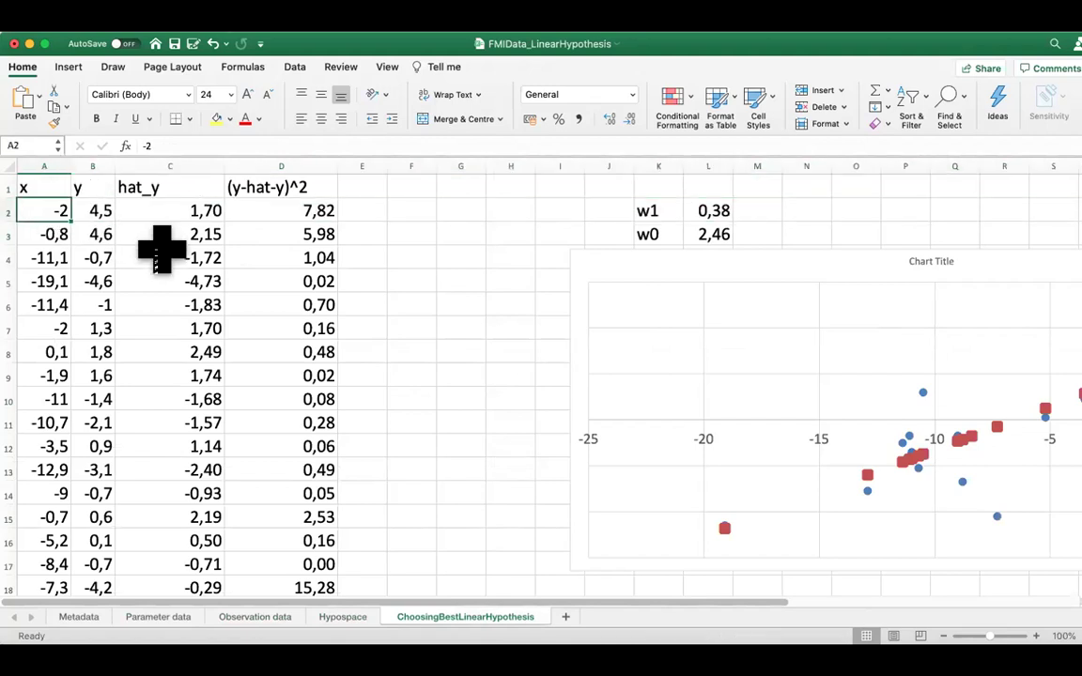
click(107, 210)
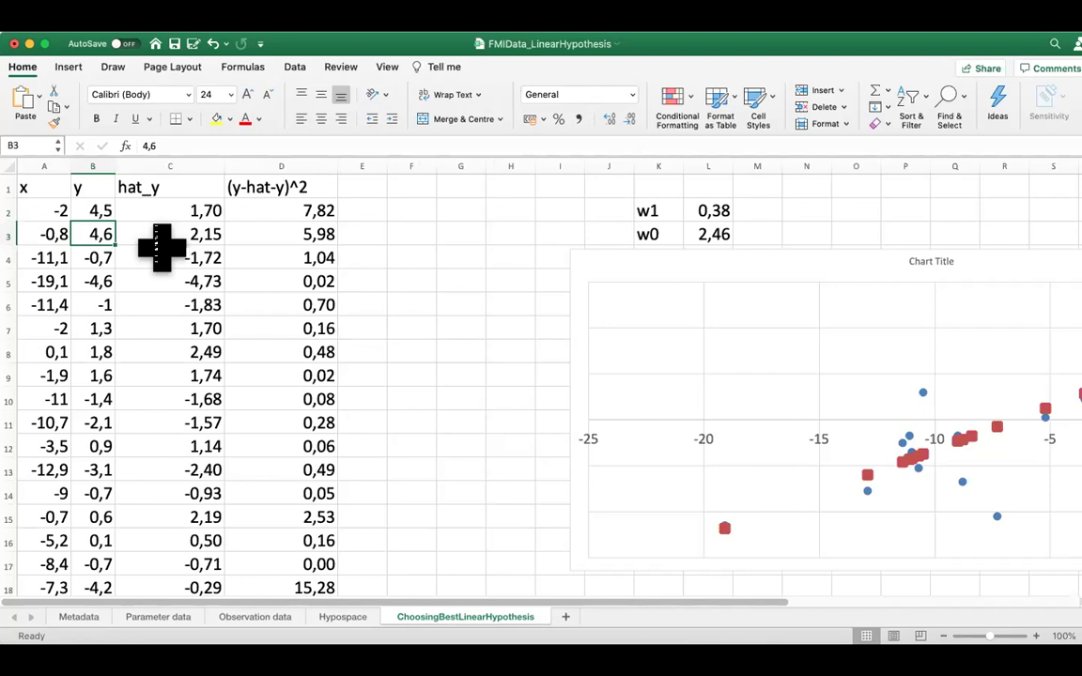
key(Up)
key(Right)
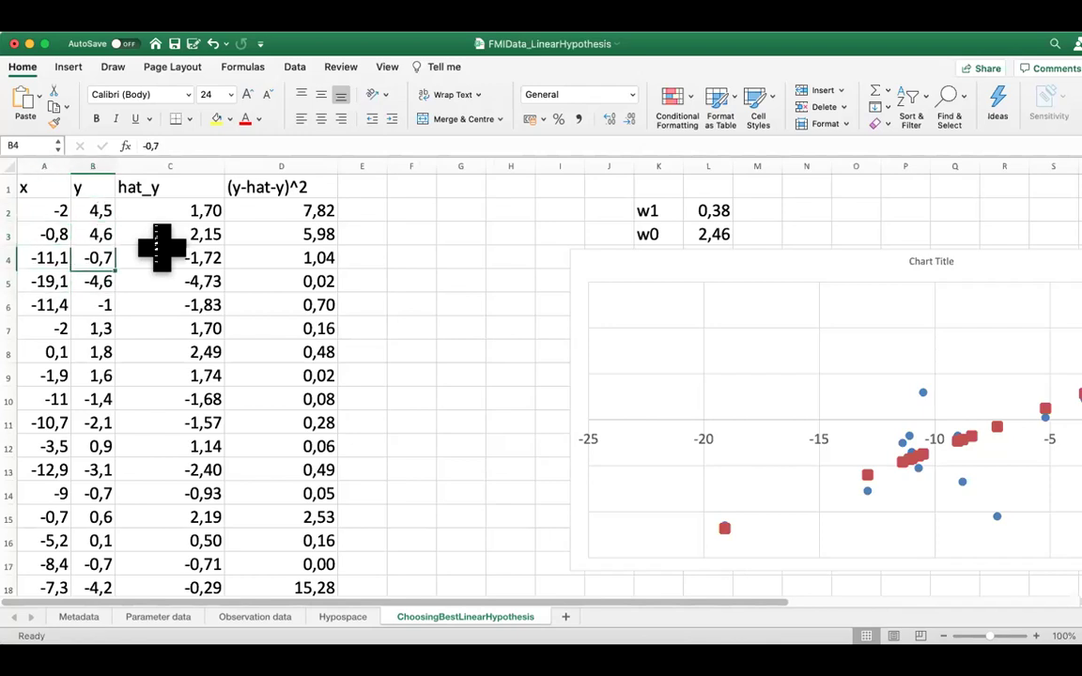
Examine the hat_y prediction formula in C2 together with the x value and the w1 and w0 weights it references
key(Right)
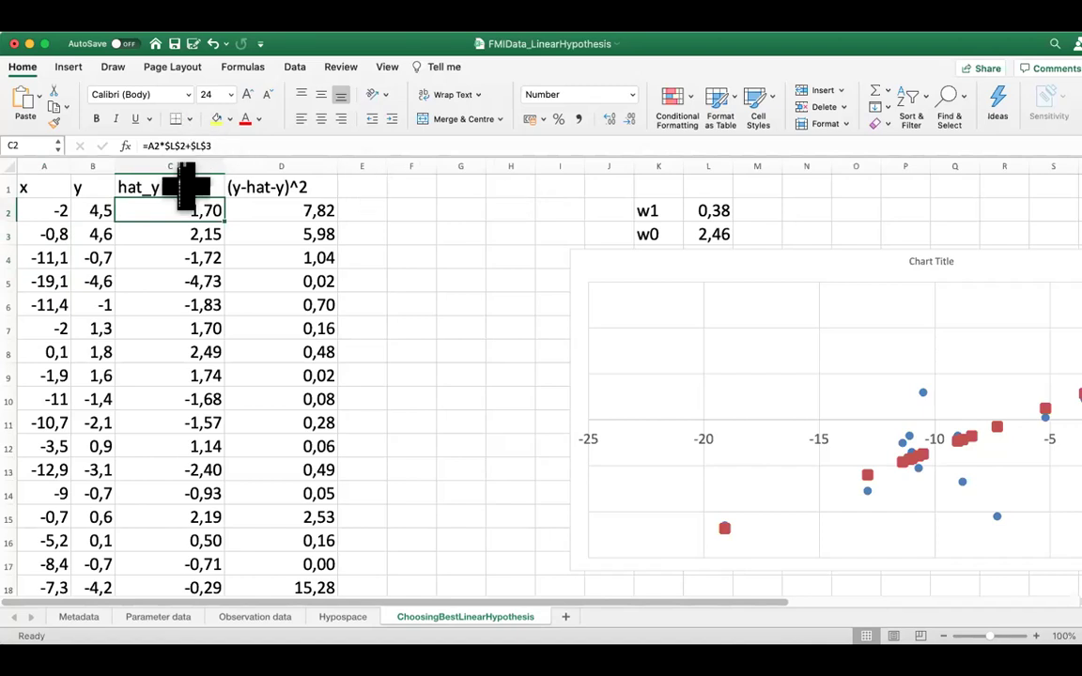
click(164, 146)
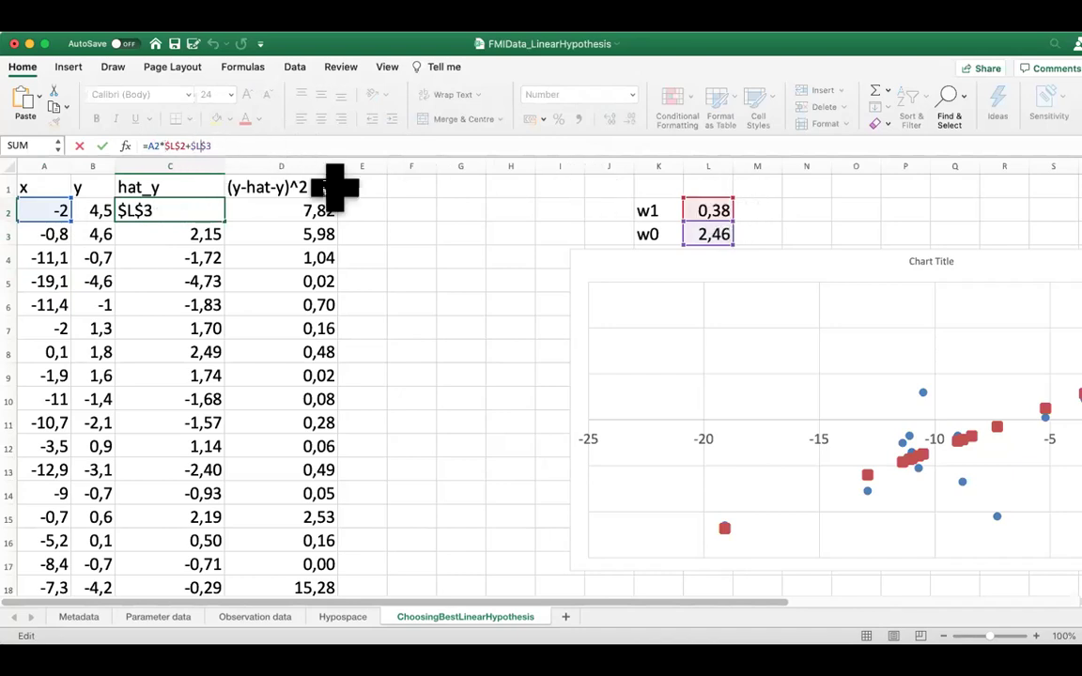
click(718, 241)
click(157, 183)
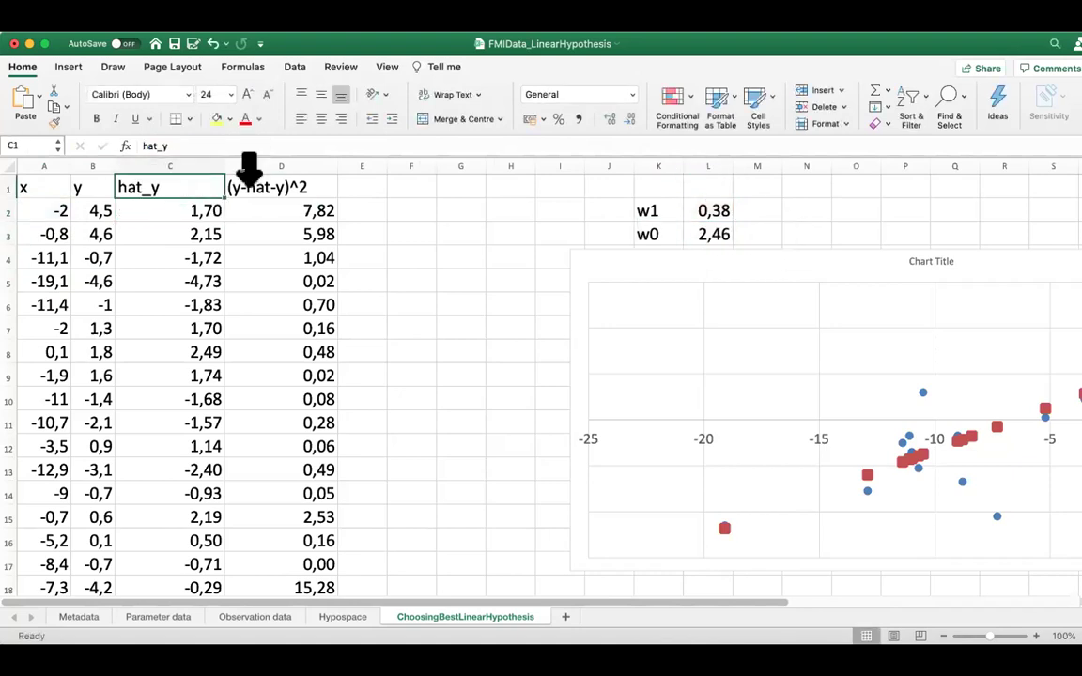
click(711, 207)
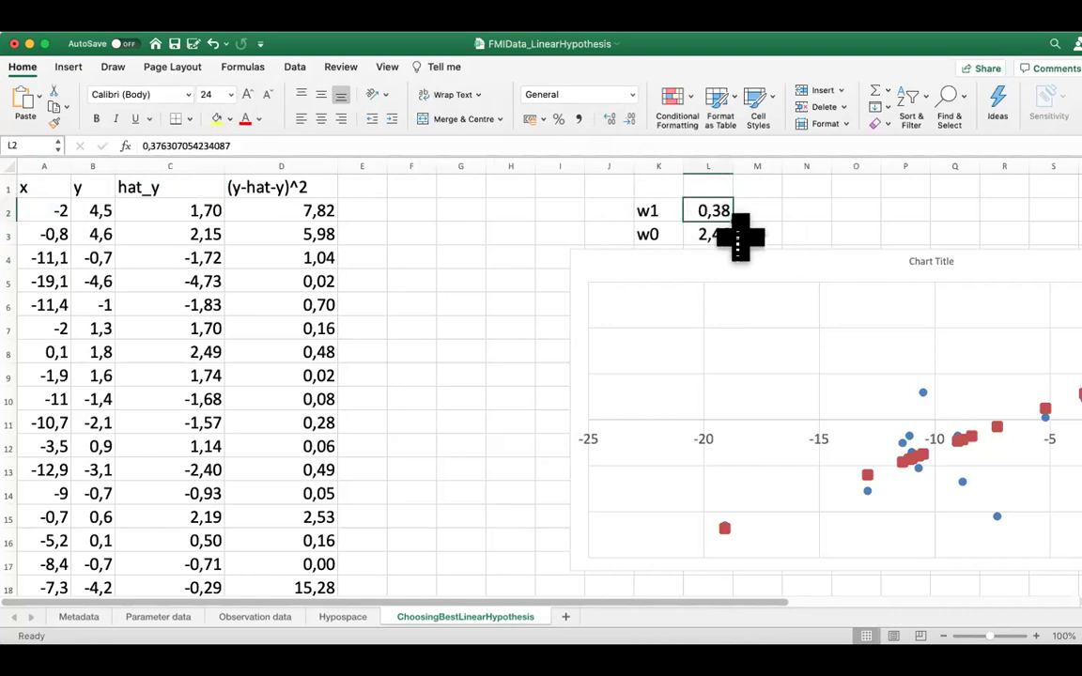
click(200, 211)
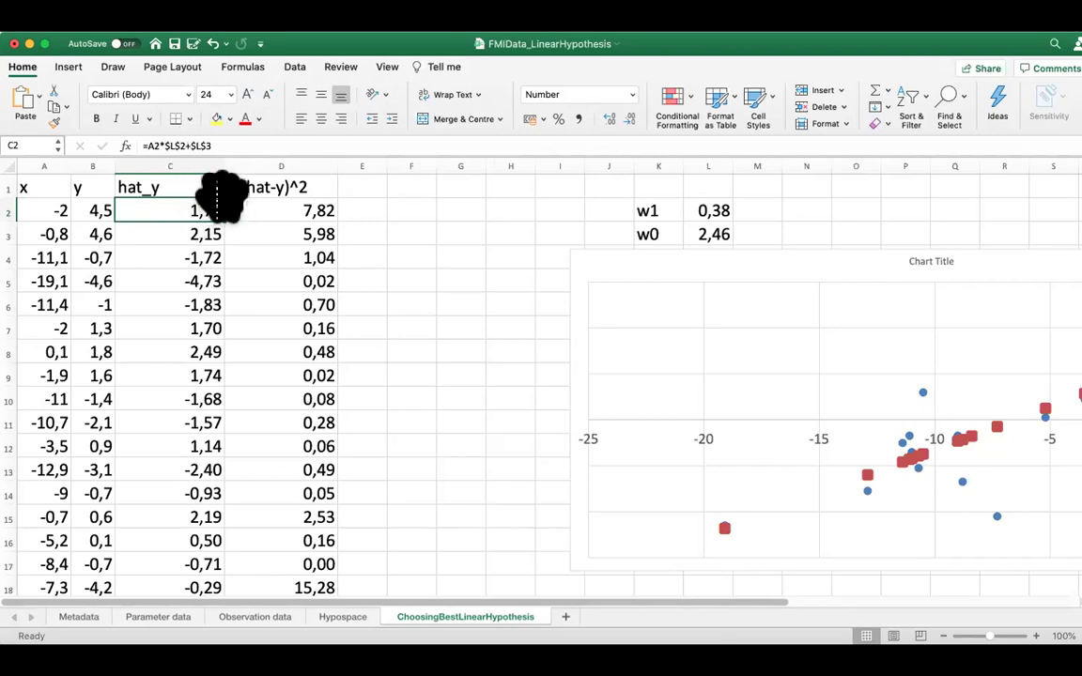
click(47, 200)
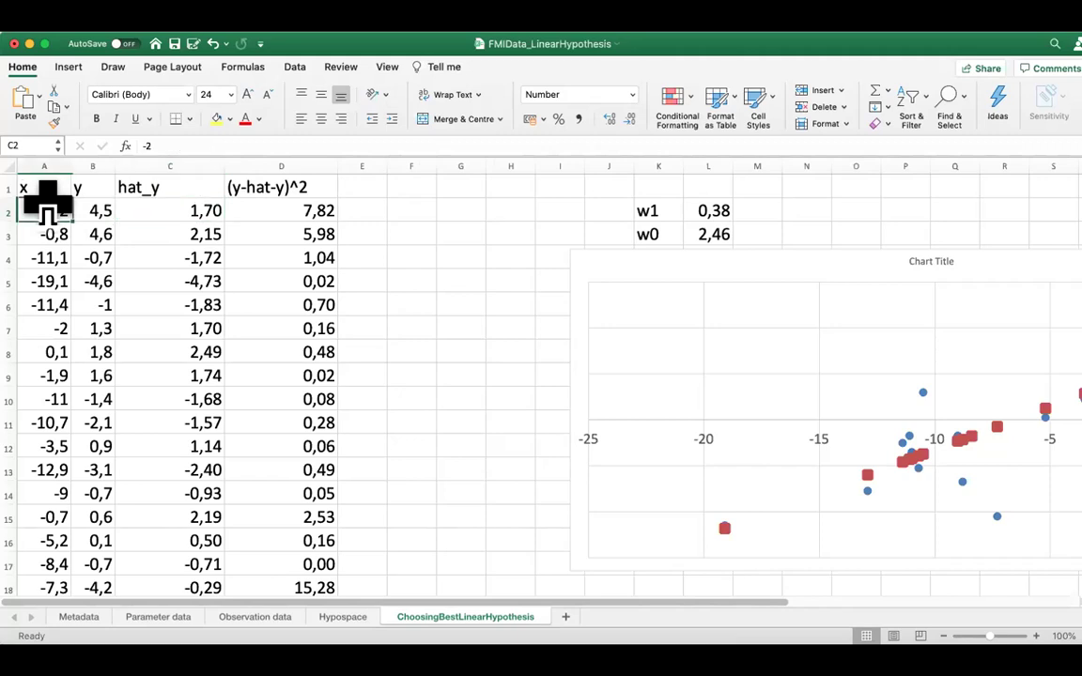
click(202, 206)
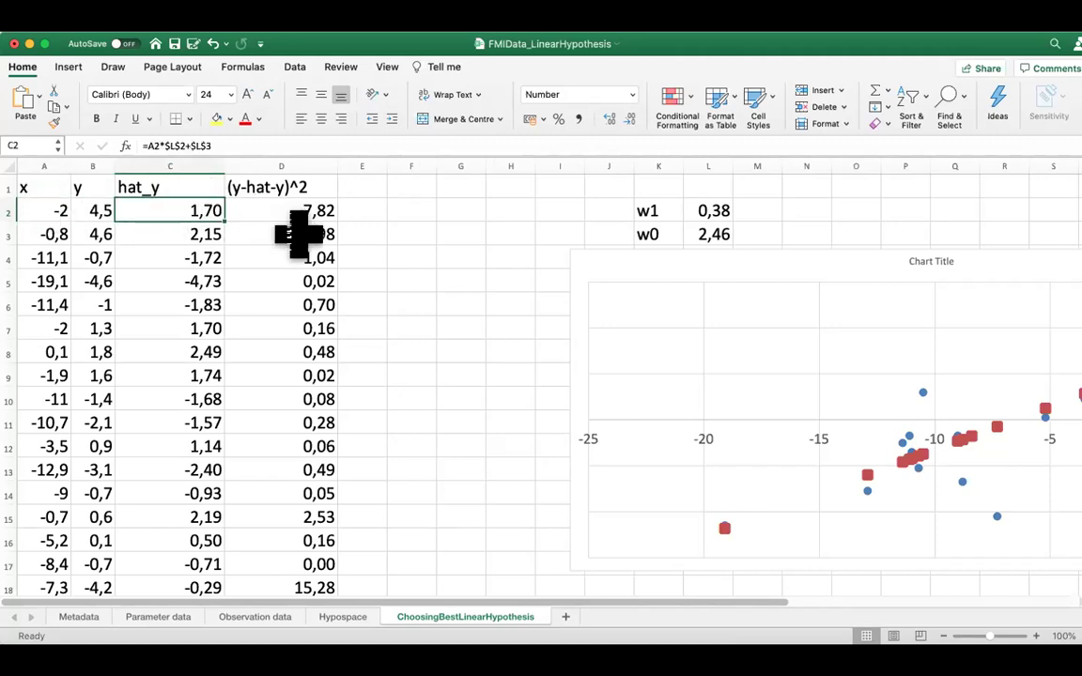
key(Down)
key(Down)
key(Up)
key(Up)
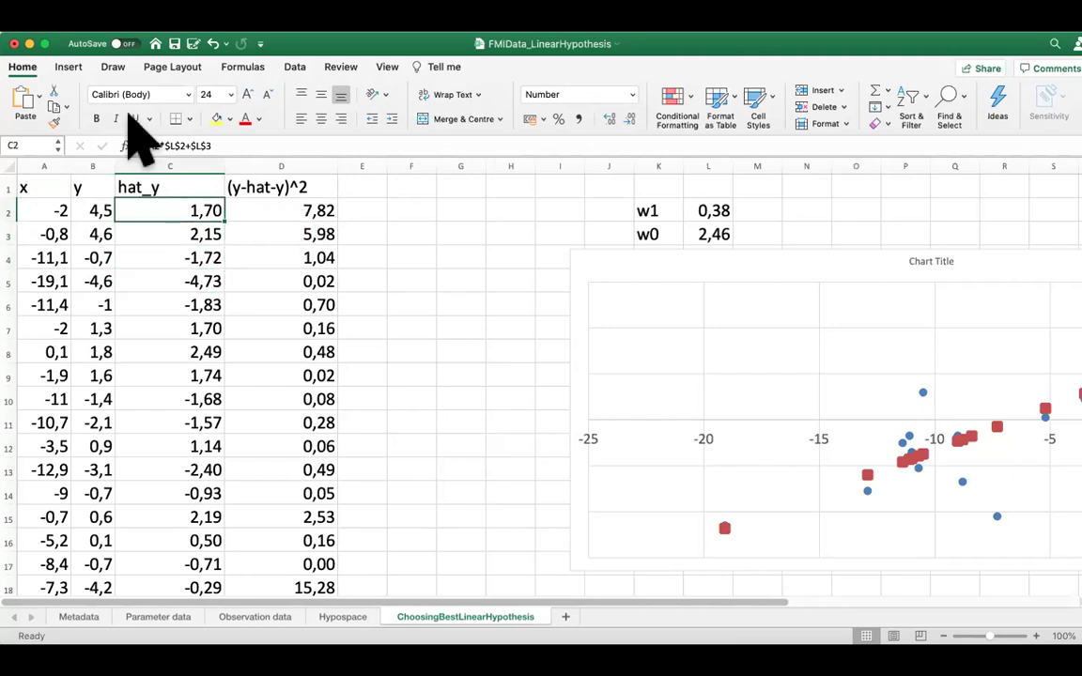
click(207, 146)
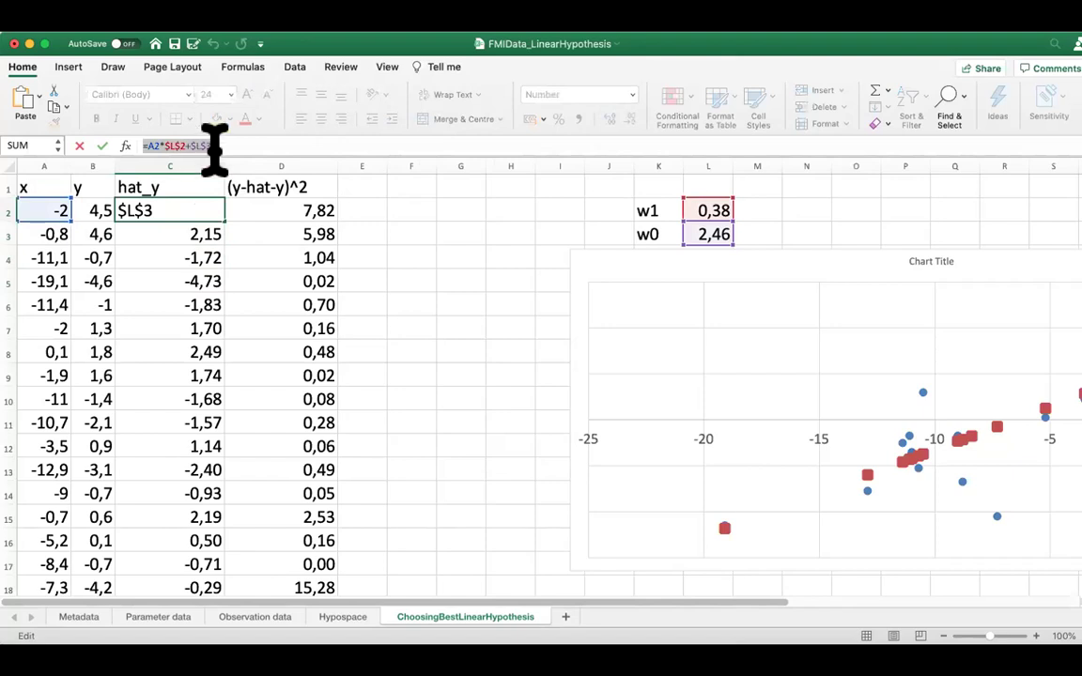
text(=)
click(152, 234)
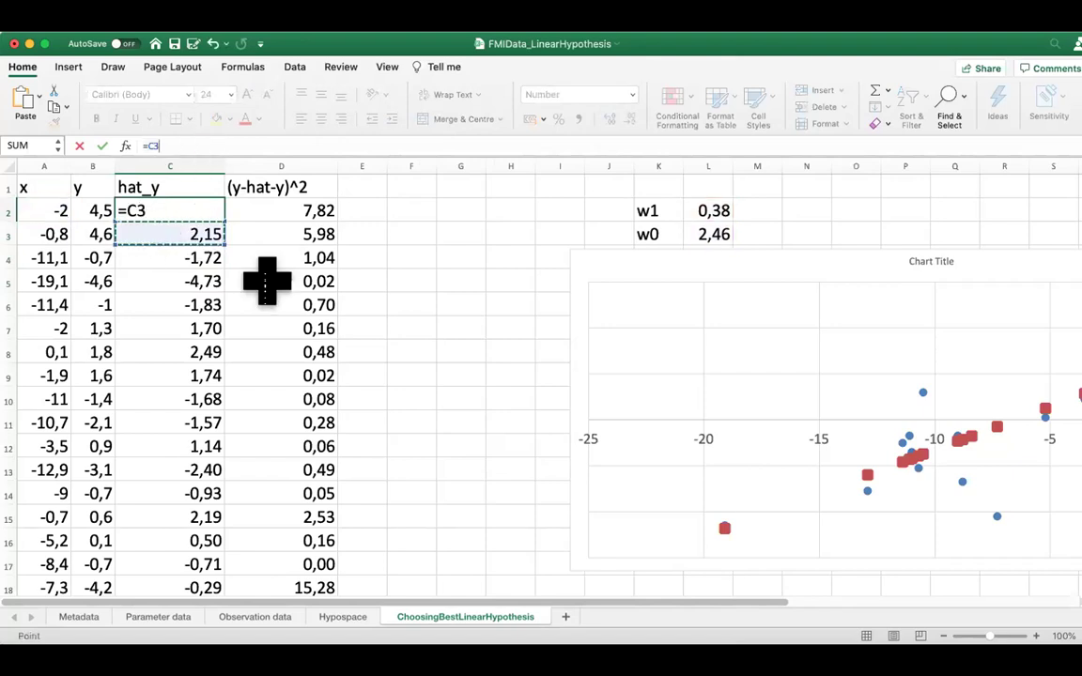
key(Escape)
Compare the hat_y formulas in the first rows and inspect the squared-error formula in D2
key(Down)
key(Down)
key(Up)
key(Up)
key(Left)
key(Right)
key(Down)
key(Down)
key(Down)
key(Up)
key(Up)
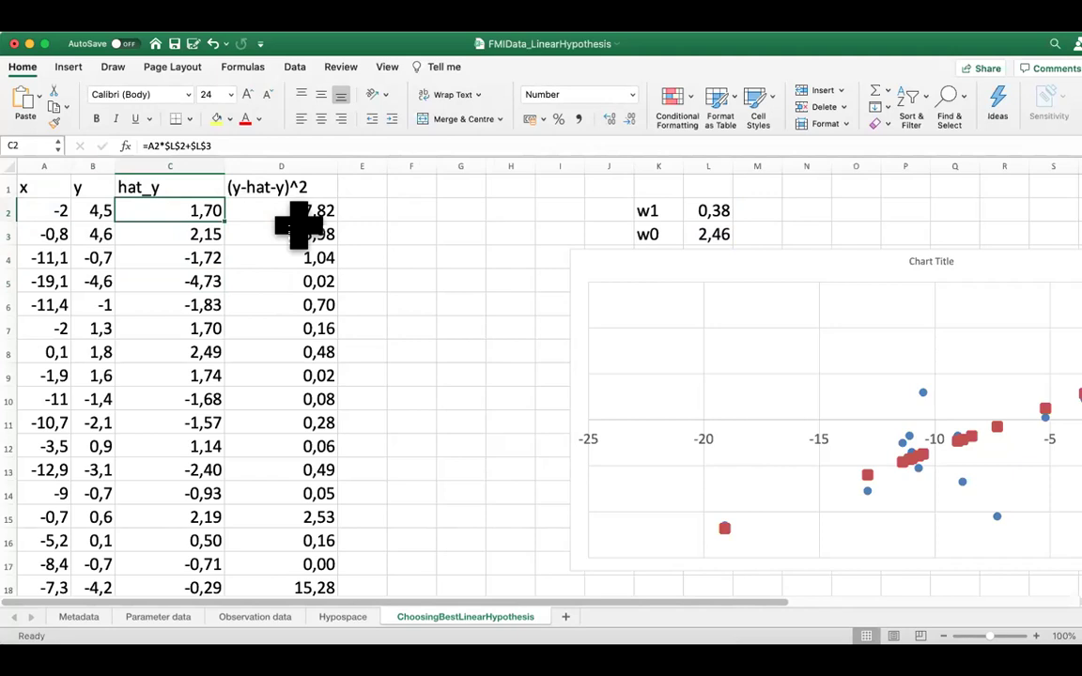
key(Left)
key(Right)
key(Right)
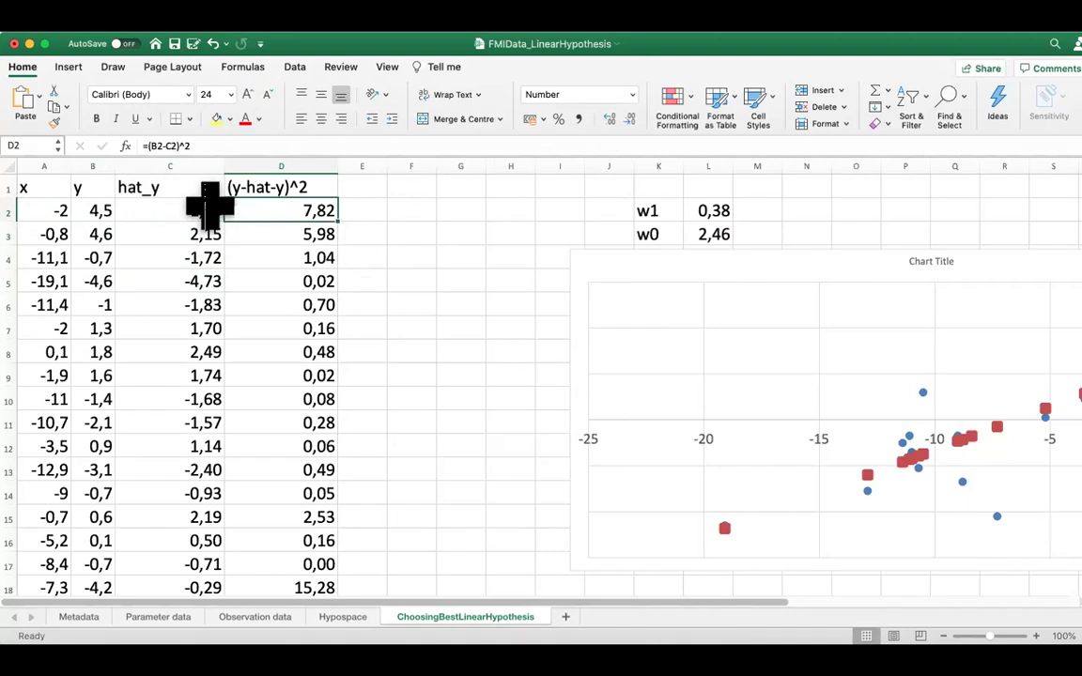
Inspect the values of the w1 and w0 weights in cells L2 and L3
click(713, 209)
click(711, 227)
click(711, 211)
click(706, 230)
click(705, 206)
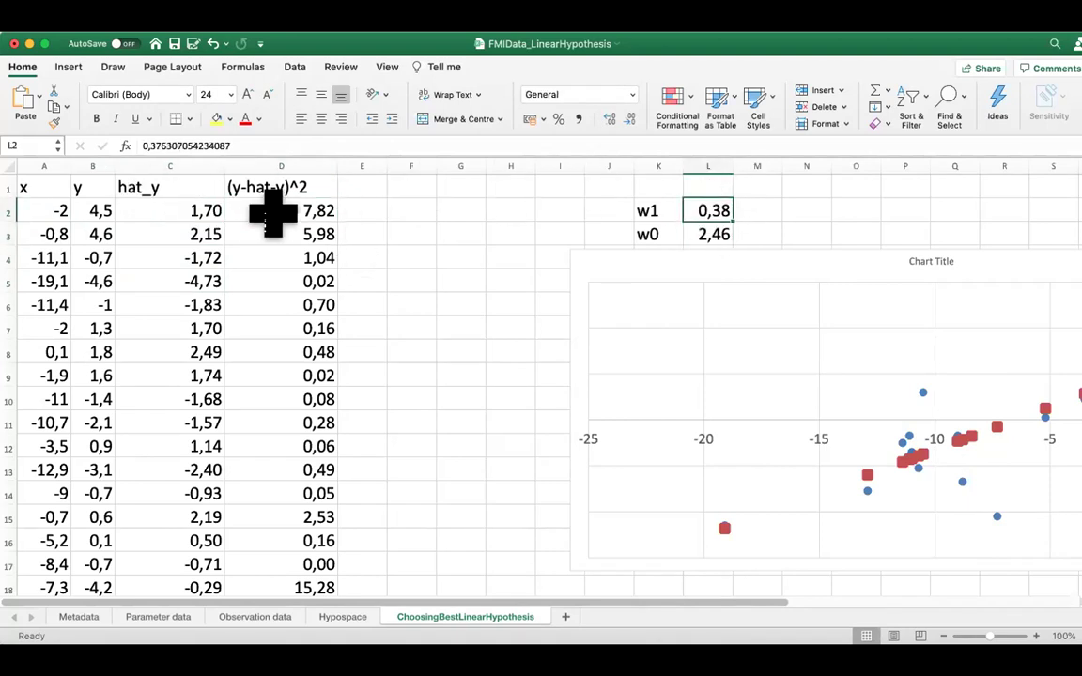
click(706, 233)
click(716, 212)
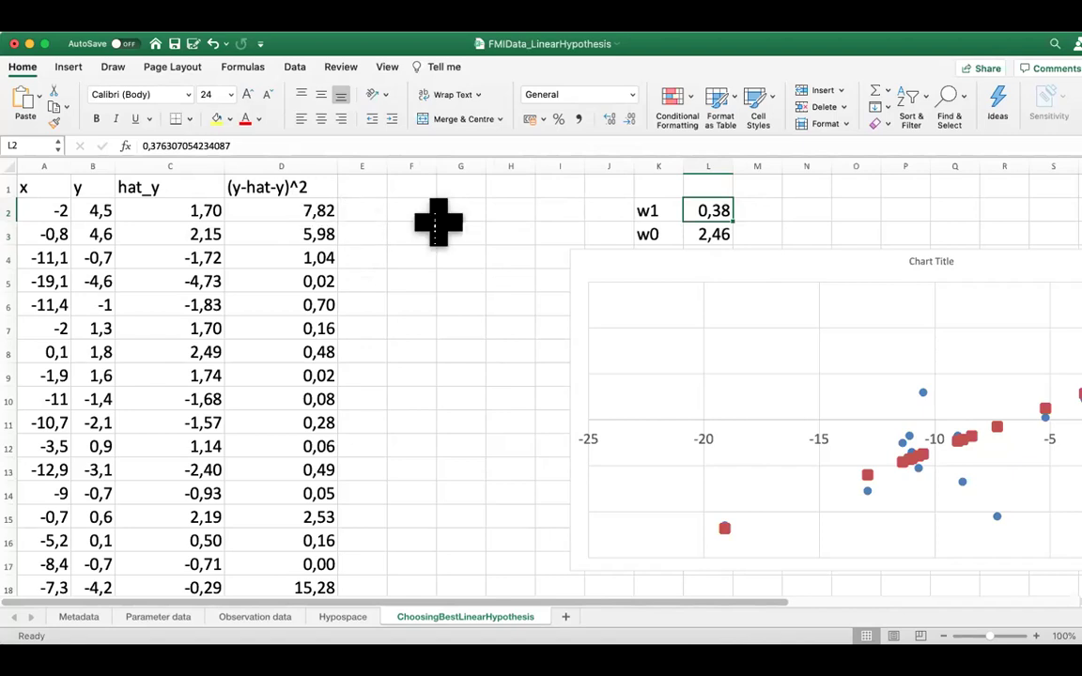
Review the w0 and w1 weight cells and the hat_y formula in C2 that references them
click(706, 231)
click(708, 210)
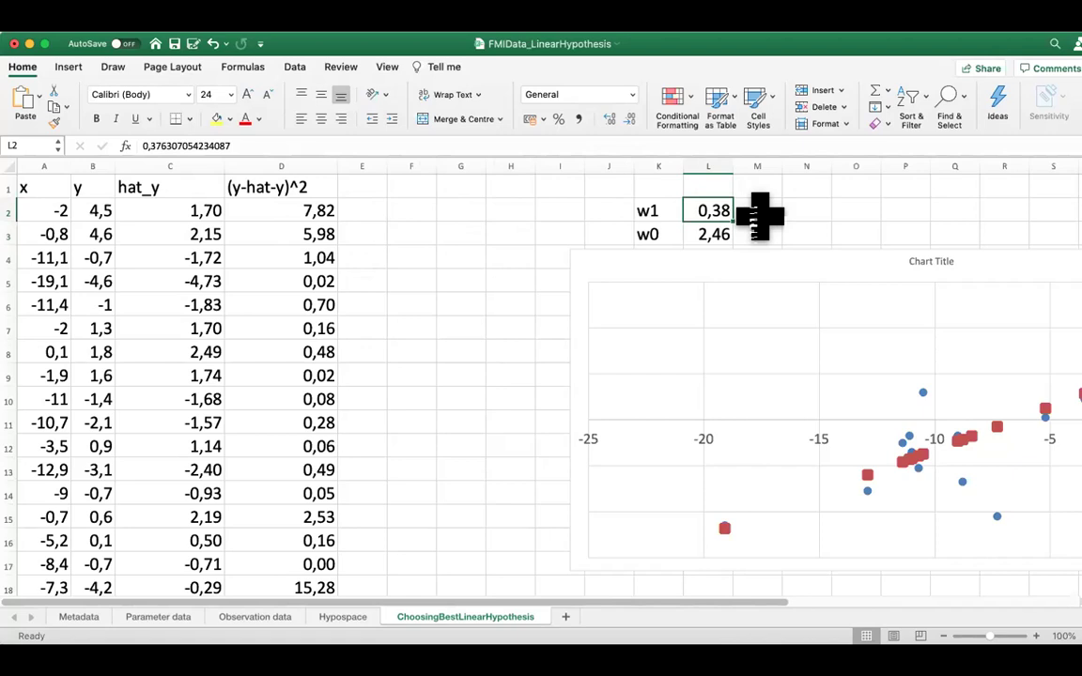
click(195, 205)
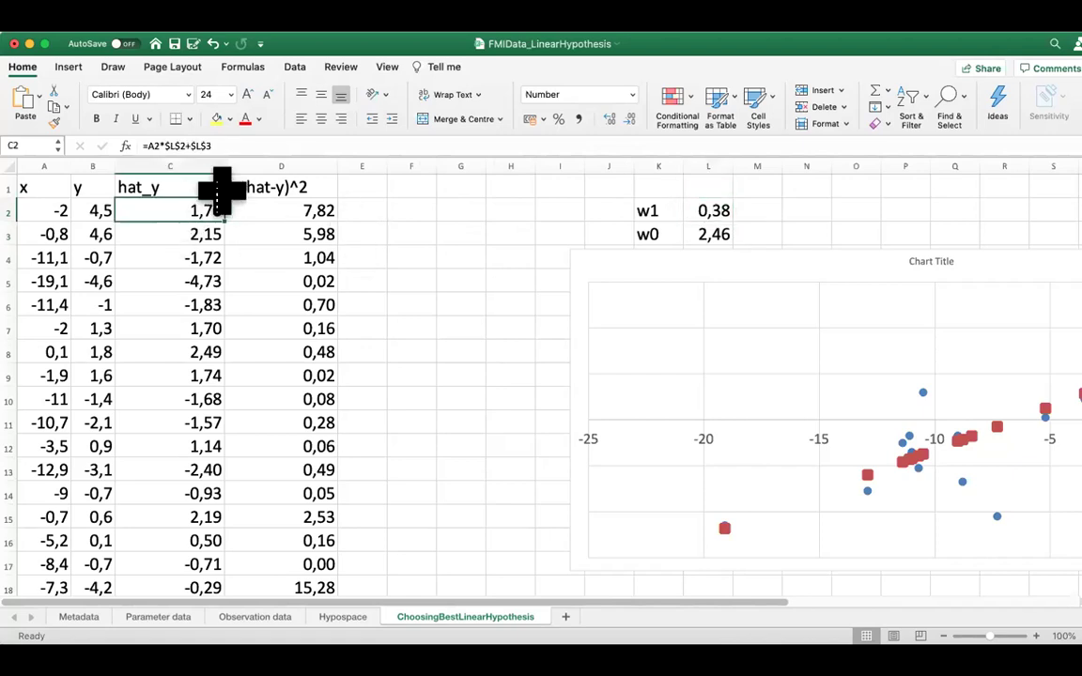
click(195, 141)
triple_click(178, 136)
text(=)
click(524, 237)
click(705, 212)
click(702, 232)
click(709, 208)
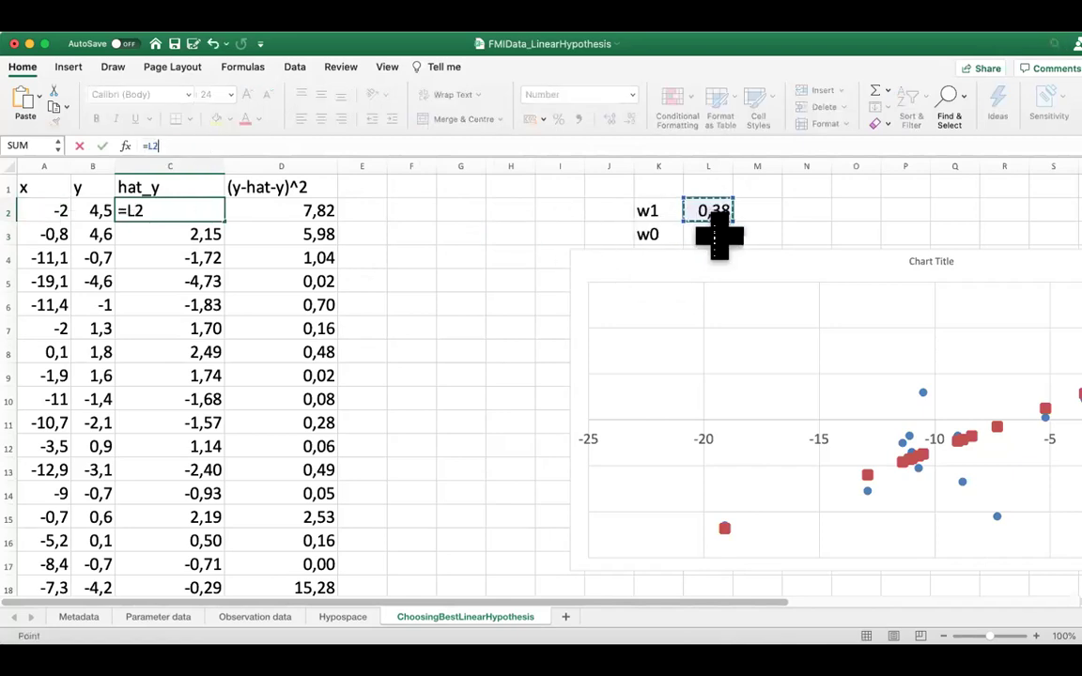
click(717, 234)
click(718, 212)
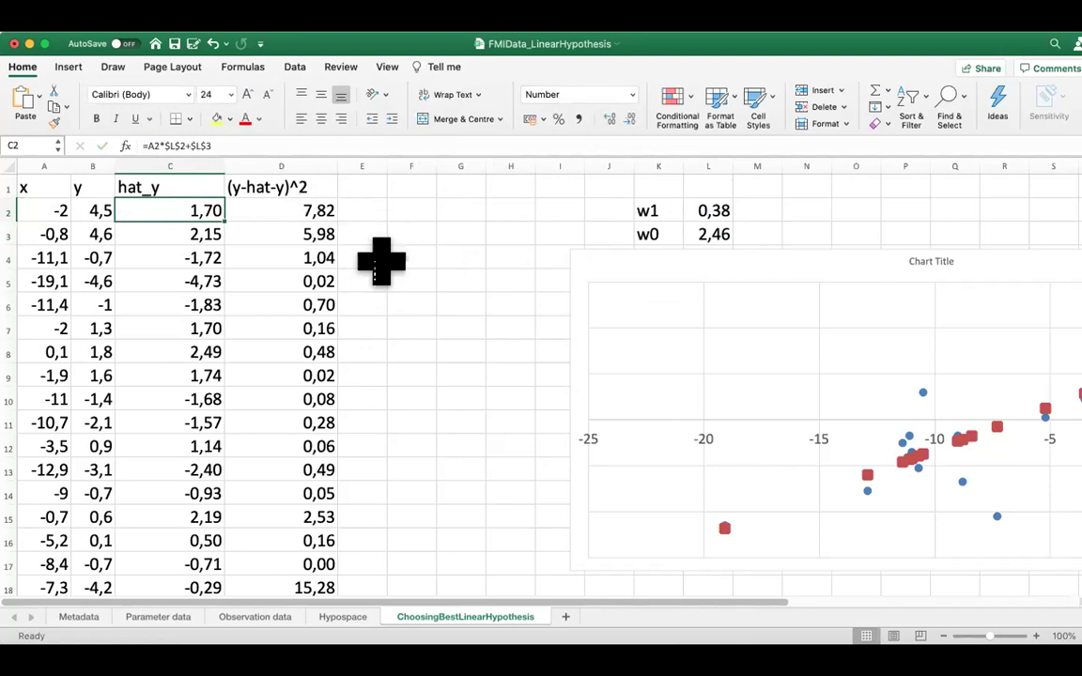
Go through the squared errors in column D from D2 down and examine the average loss formula in D21
click(286, 209)
key(Down)
key(Down)
key(Down)
key(Down)
key(Down)
key(Down)
key(Down)
key(Down)
key(Down)
key(Down)
key(Down)
key(Down)
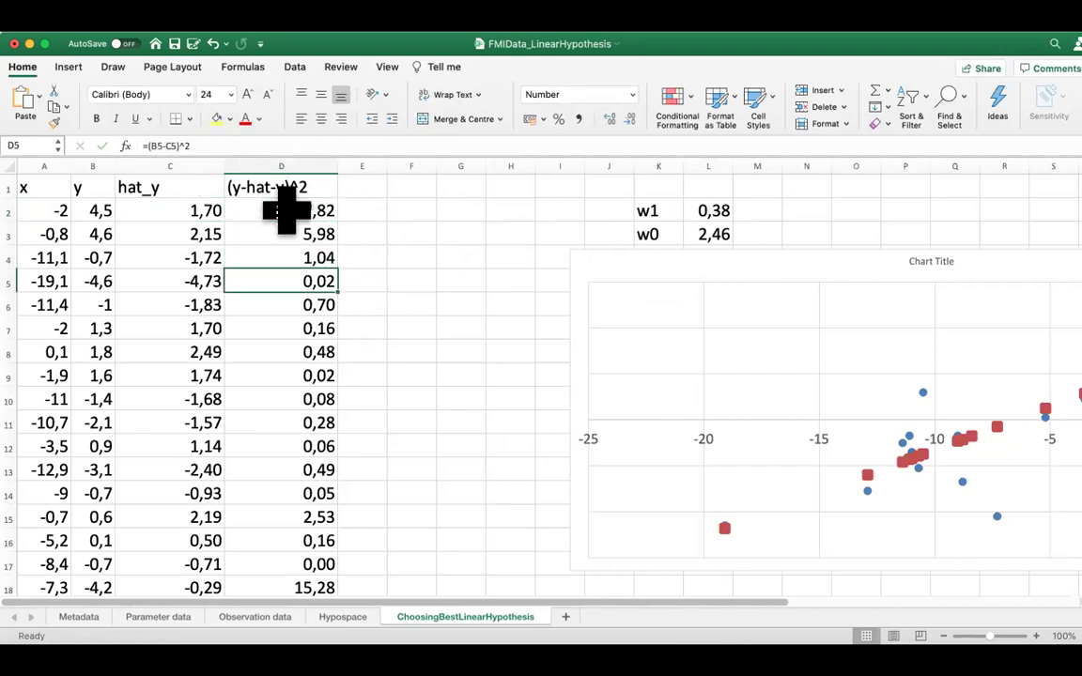
scroll(287, 210, down, 2)
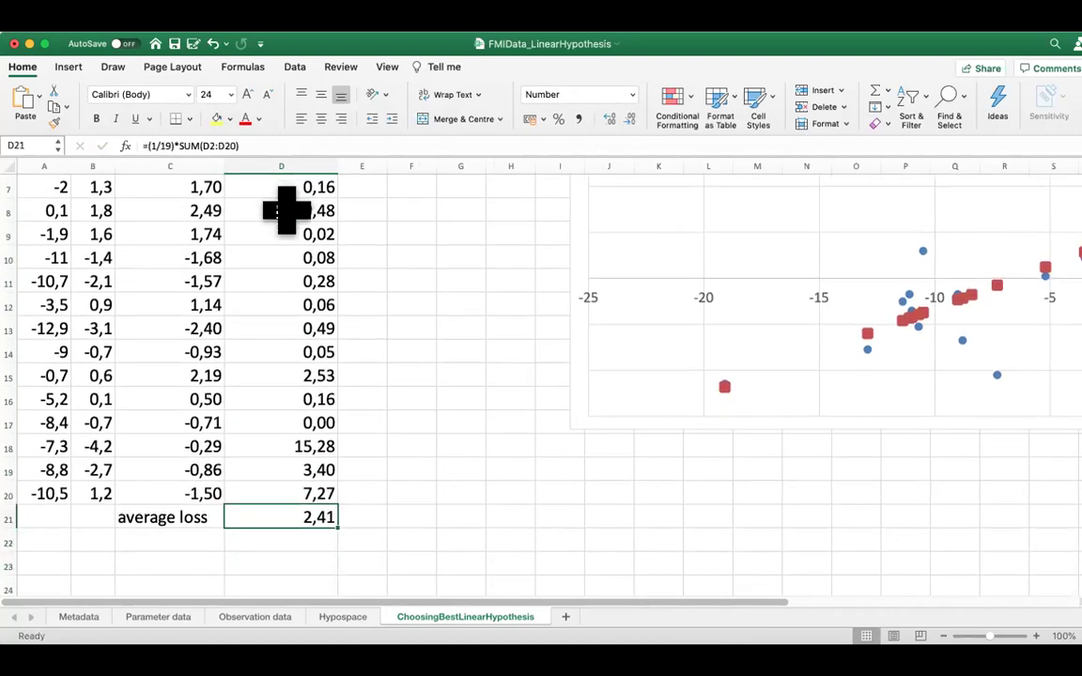
Go back up column D from the average loss through each squared-error formula to the column heading
key(Up)
key(Down)
key(Up)
key(Up)
key(Up)
key(Up)
key(Up)
key(Up)
key(Up)
key(Up)
key(Up)
key(Up)
key(Up)
key(Up)
key(Up)
key(Up)
key(Up)
key(Up)
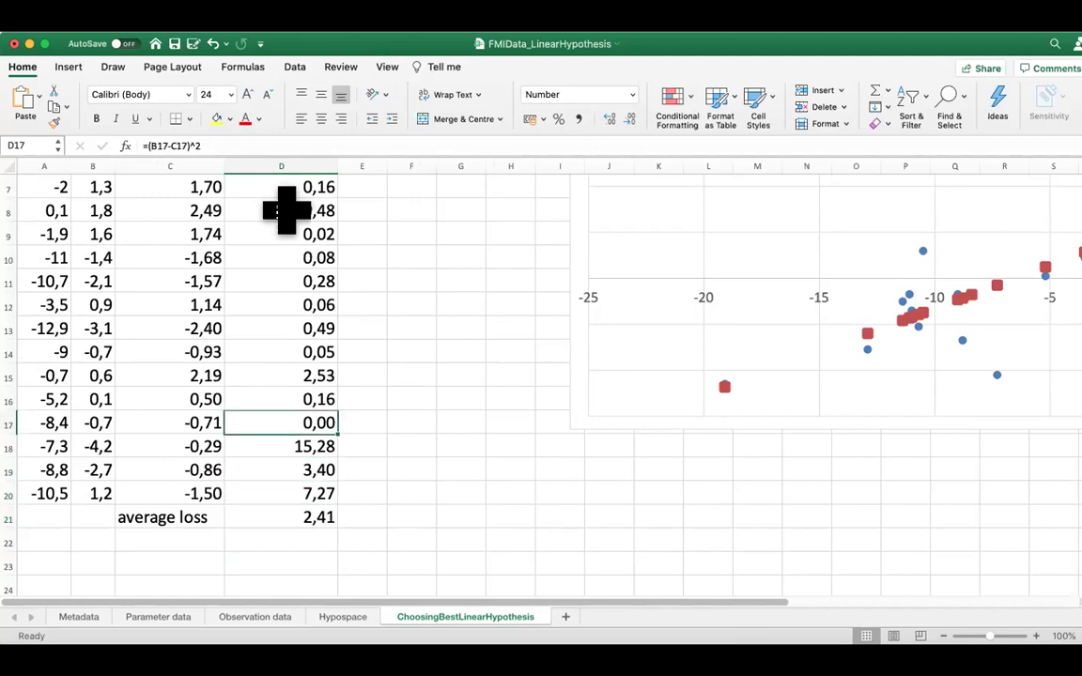
key(Up)
key(Up)
key(Up)
key(Up)
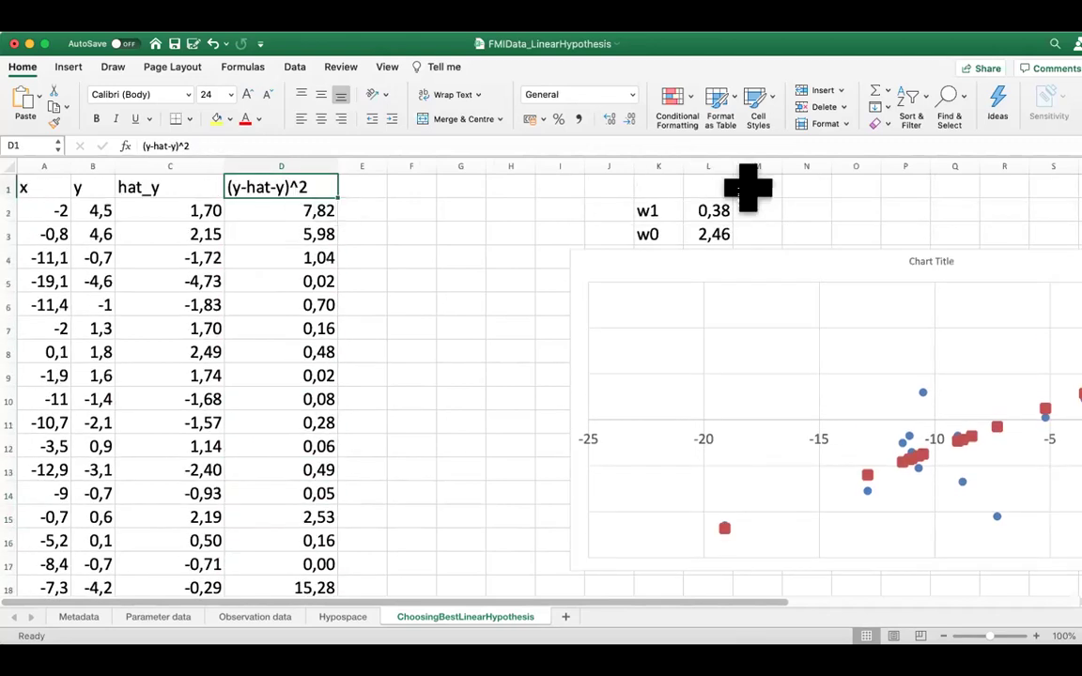
Move the scatter chart so its upper-left corner sits at about cell G6, and deselect it
click(695, 367)
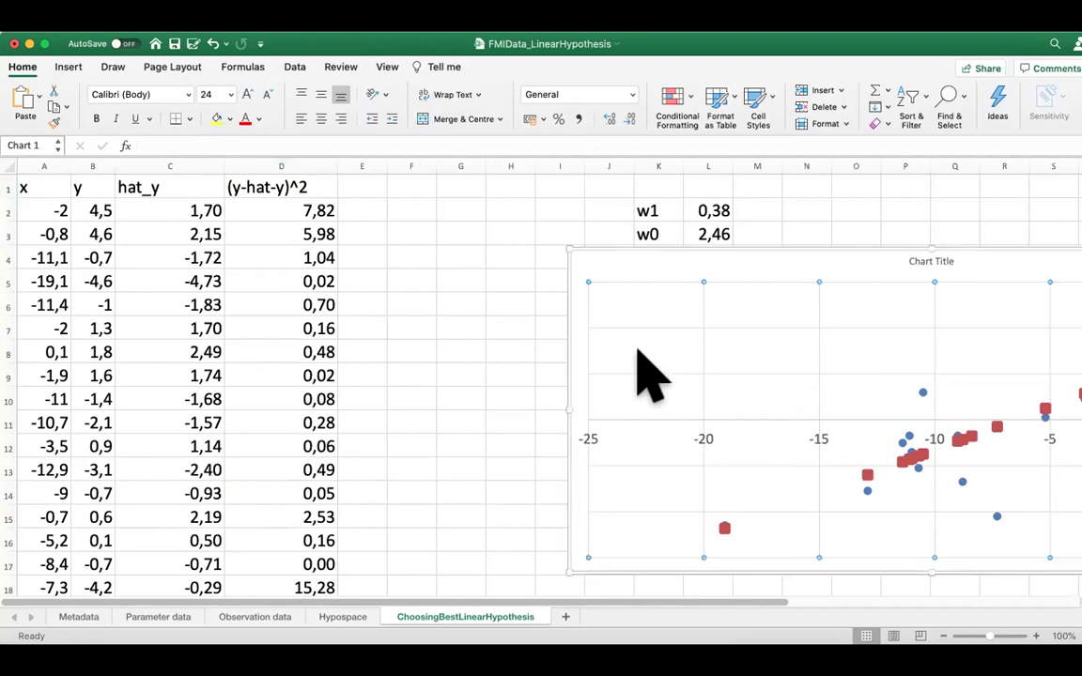
drag(779, 253, 647, 298)
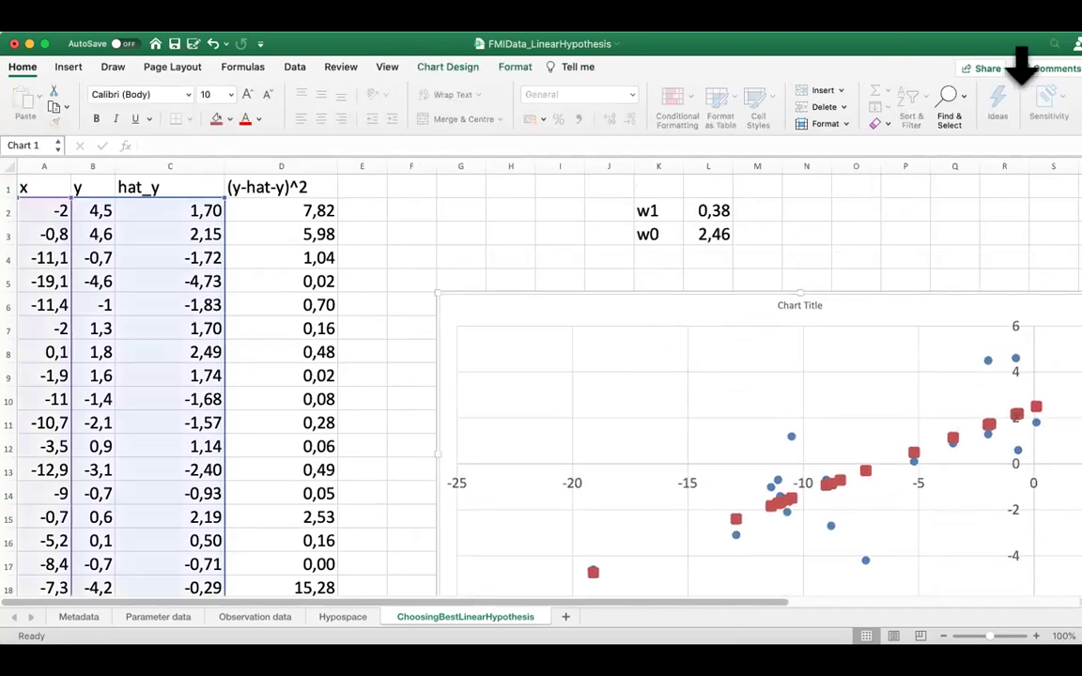
click(469, 255)
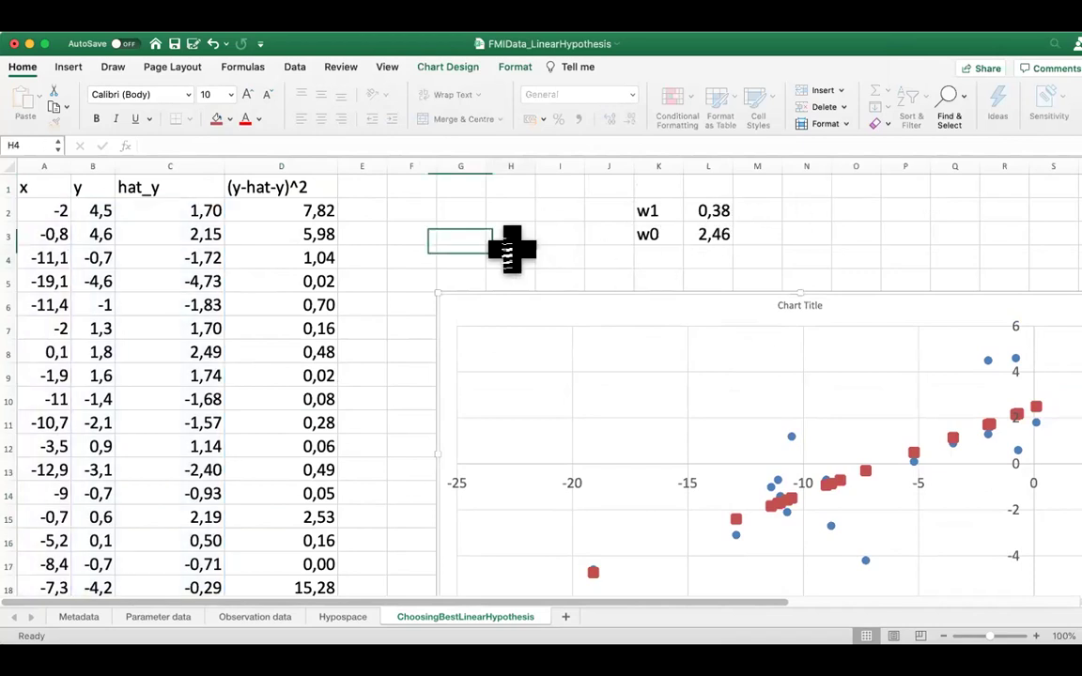
click(514, 257)
click(559, 257)
Examine the w1 and w0 values in L2 and L3 as the two tunable parameters of the plotted line
click(712, 212)
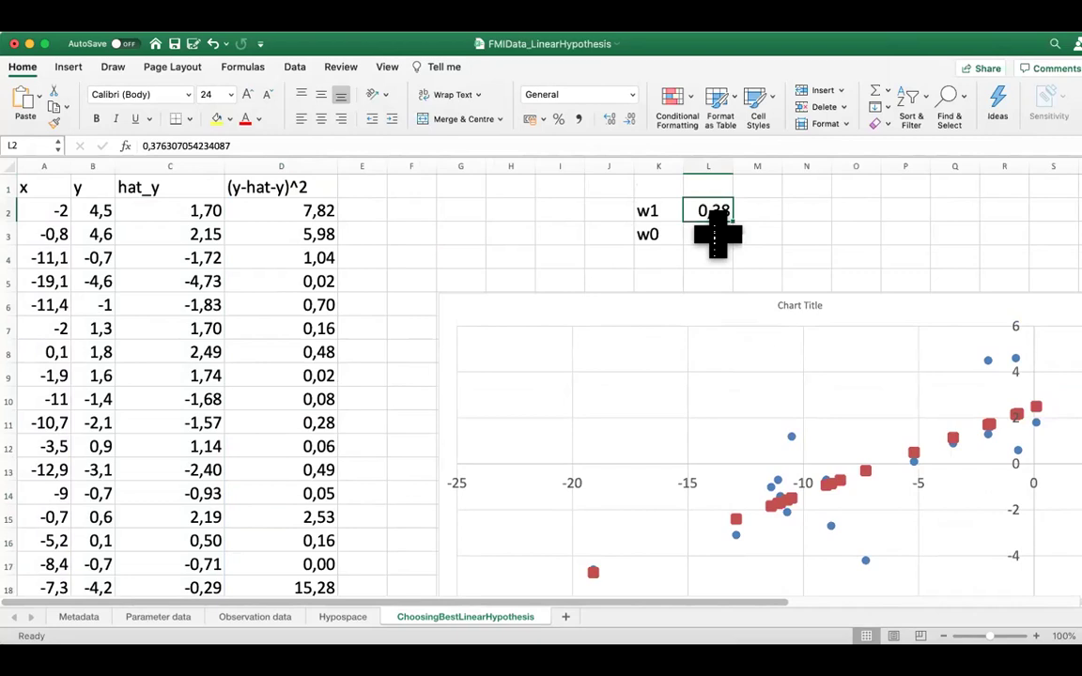
click(706, 235)
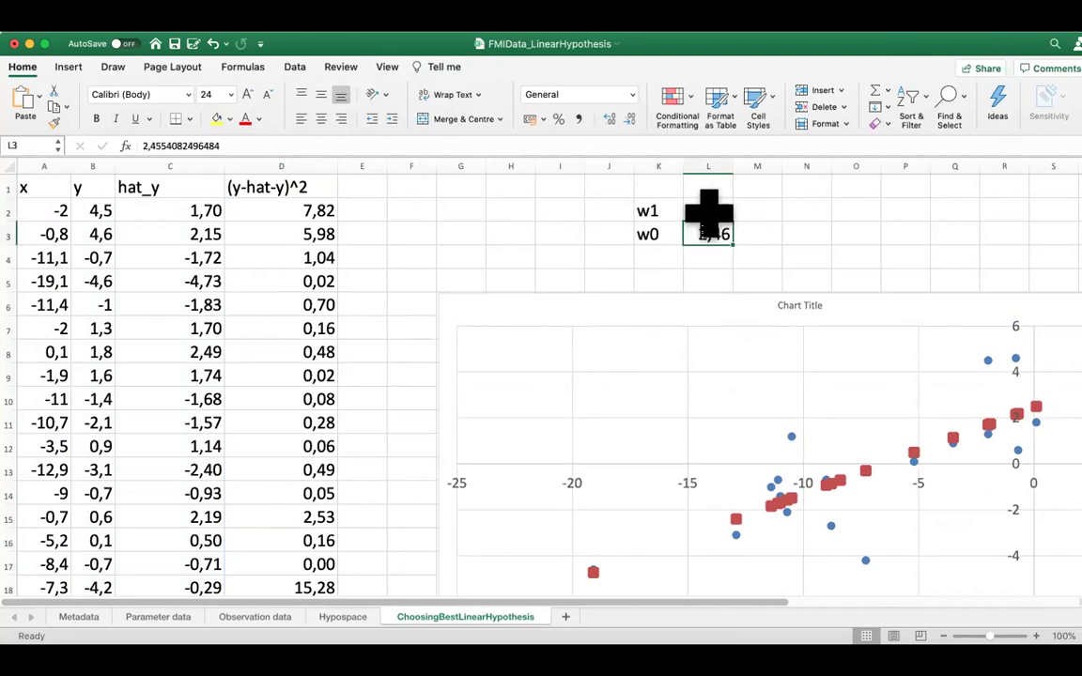
click(708, 211)
click(704, 234)
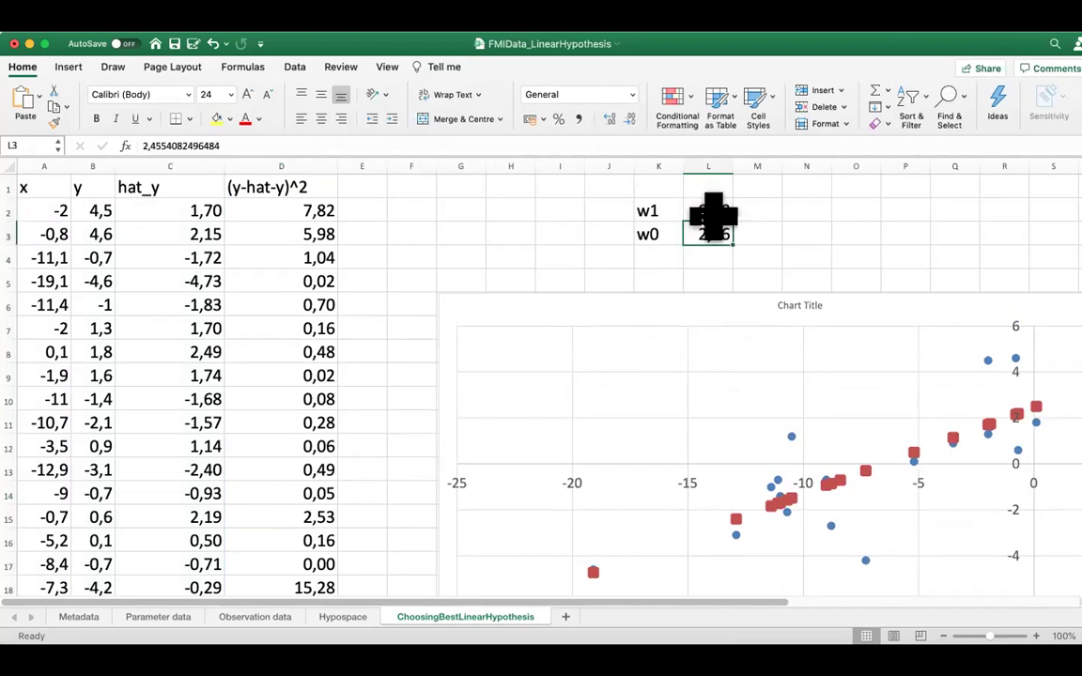
click(707, 232)
click(539, 248)
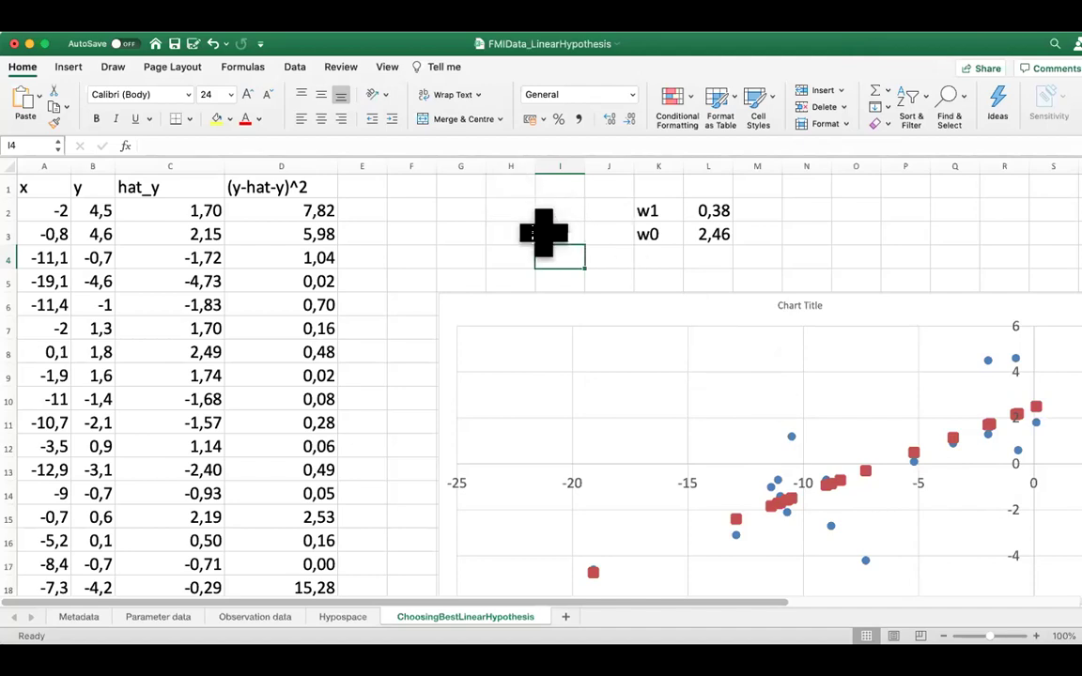
click(599, 255)
click(549, 255)
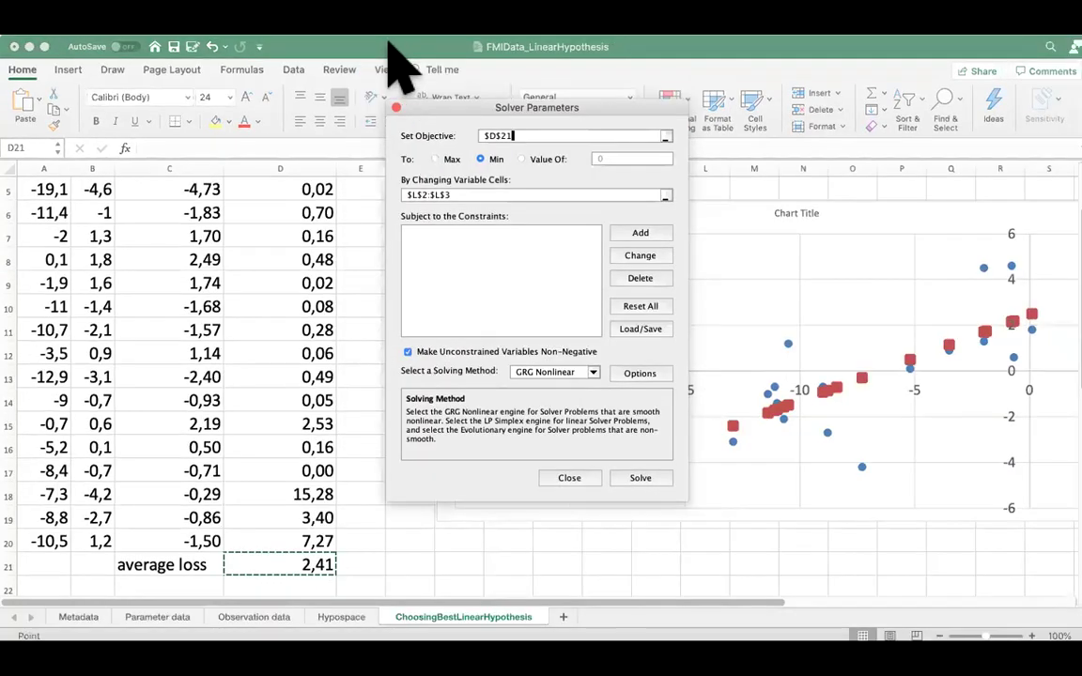
Run Solver to minimize the average loss in D21 by changing the weights in L2:L3, and keep the solution
drag(498, 120, 572, 84)
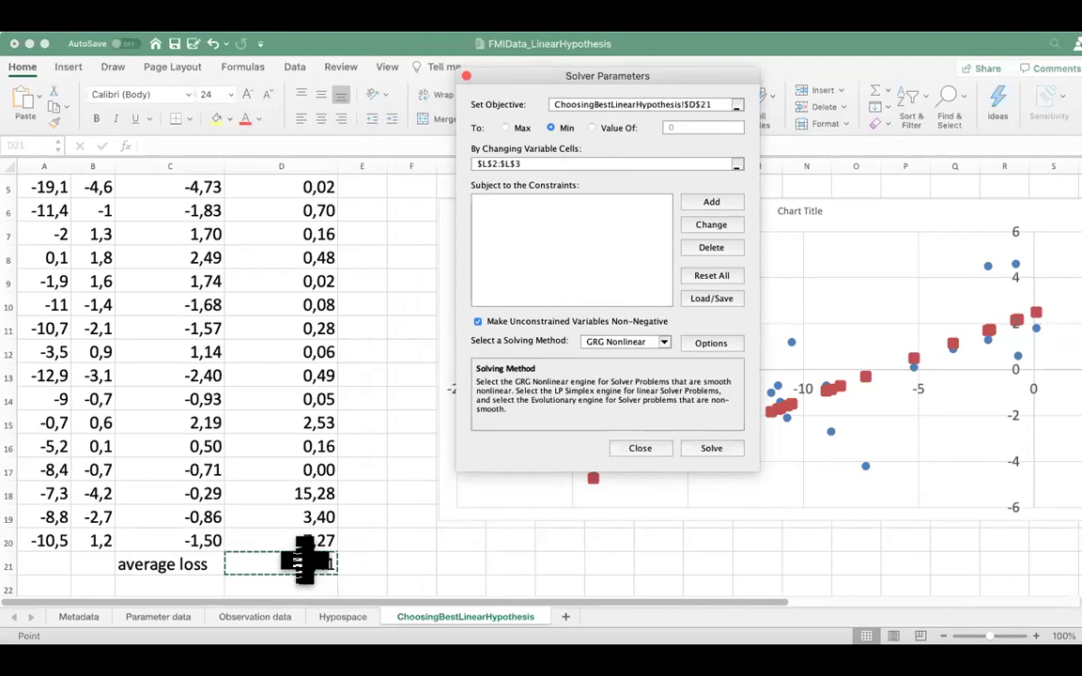
click(555, 164)
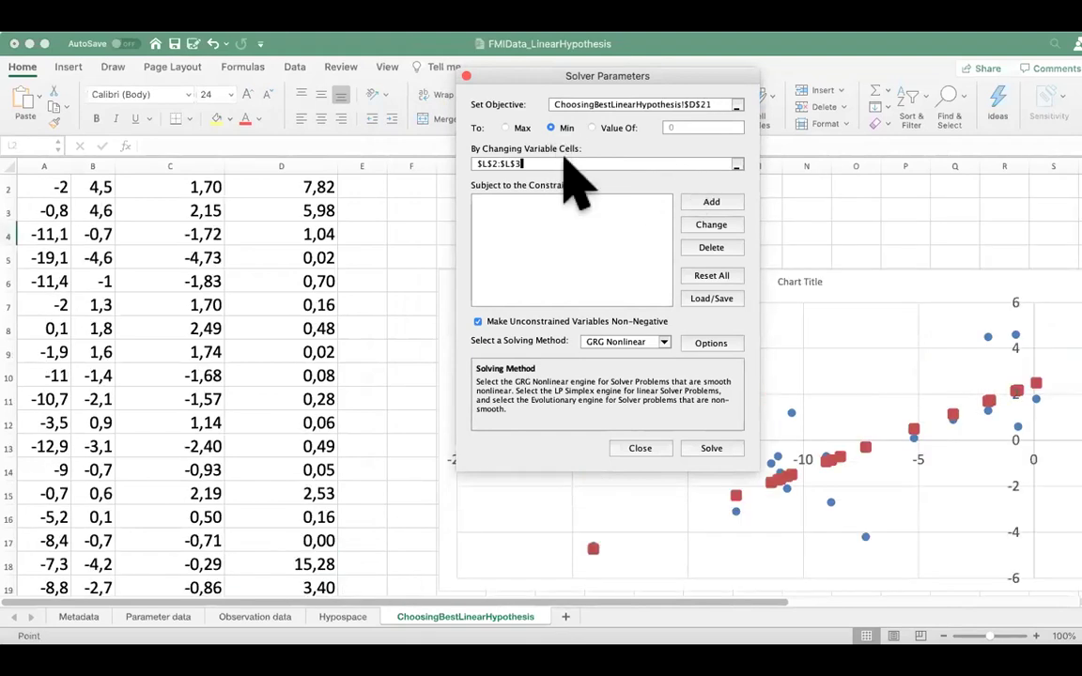
drag(549, 75, 268, 117)
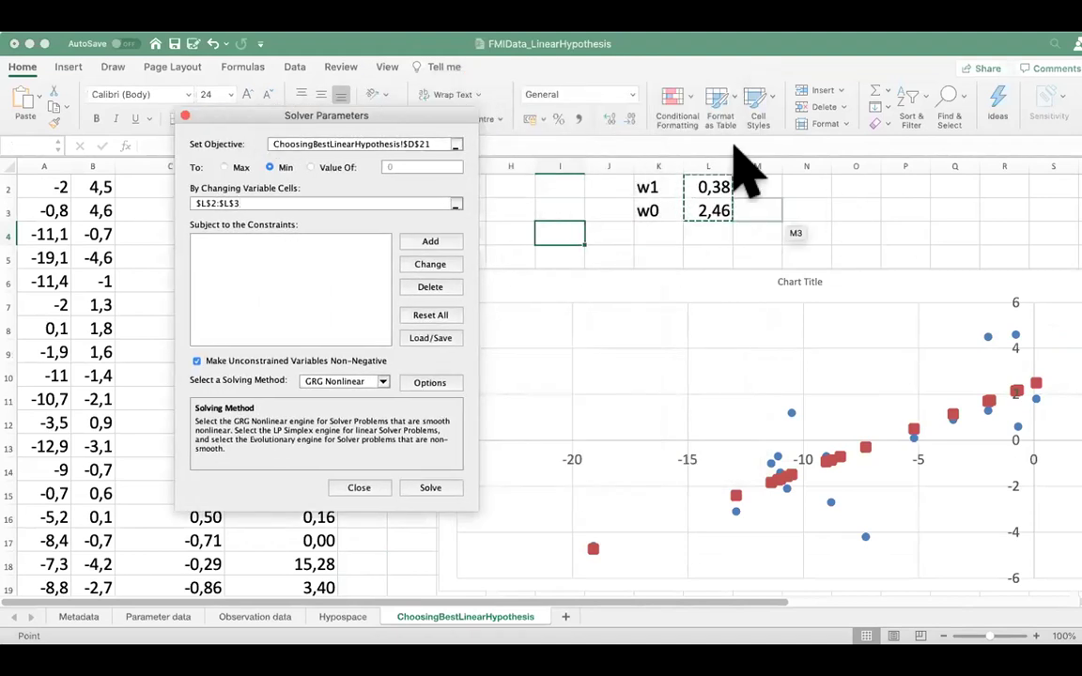
drag(701, 183, 707, 218)
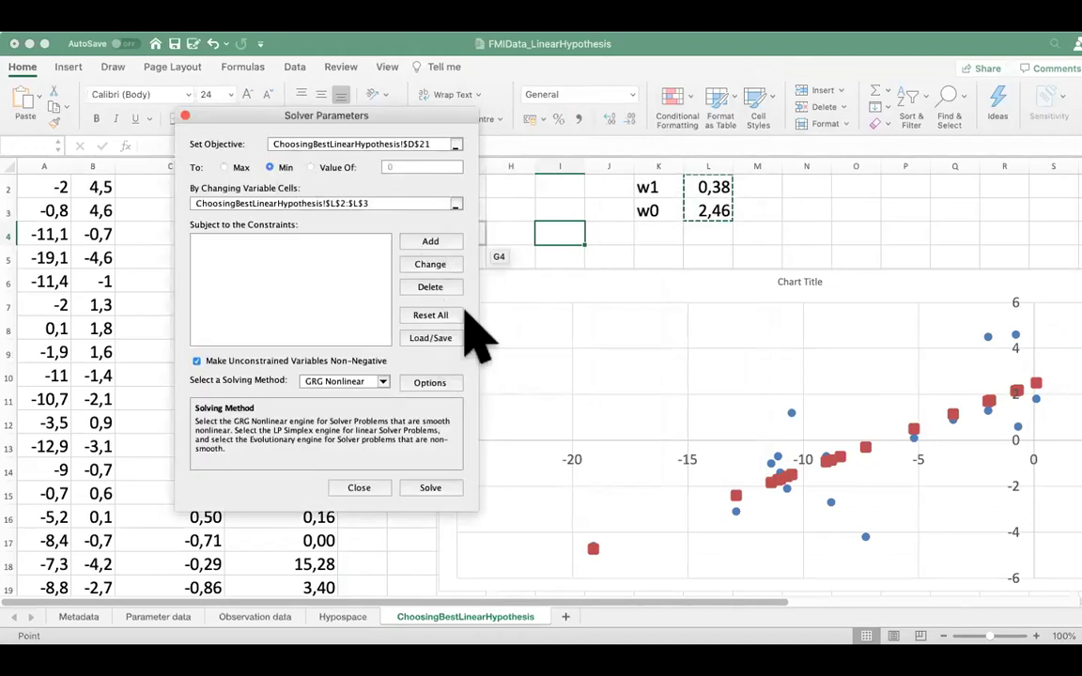
click(430, 488)
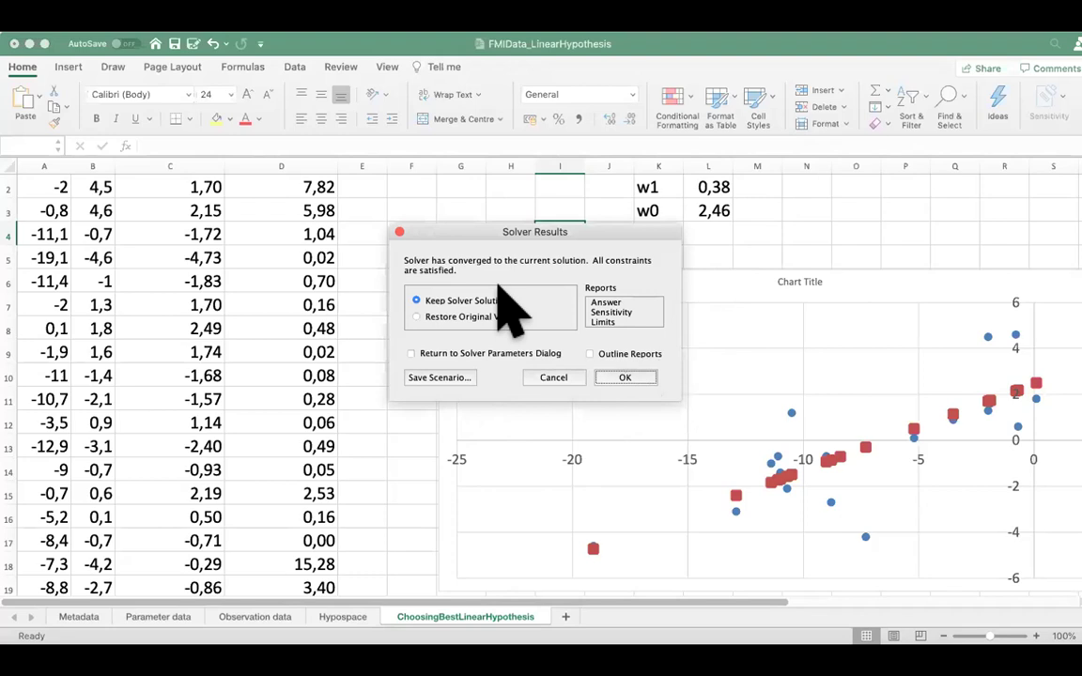
click(624, 377)
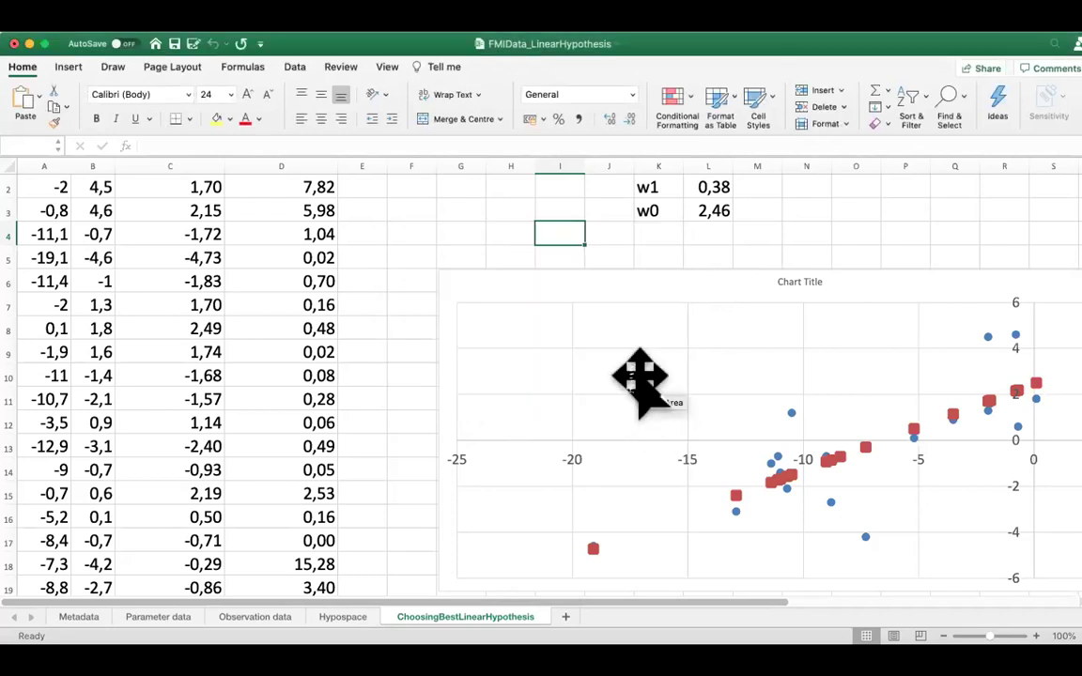
Set the w1 weight to 0 and the w0 weight to 1
click(718, 188)
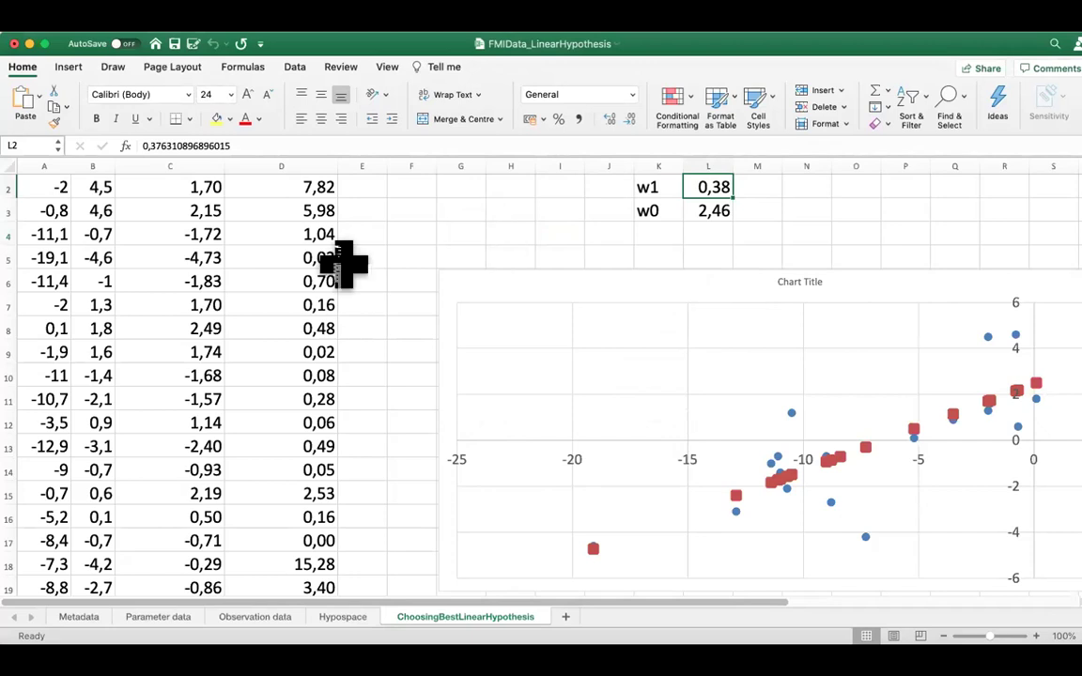
text(0)
key(Return)
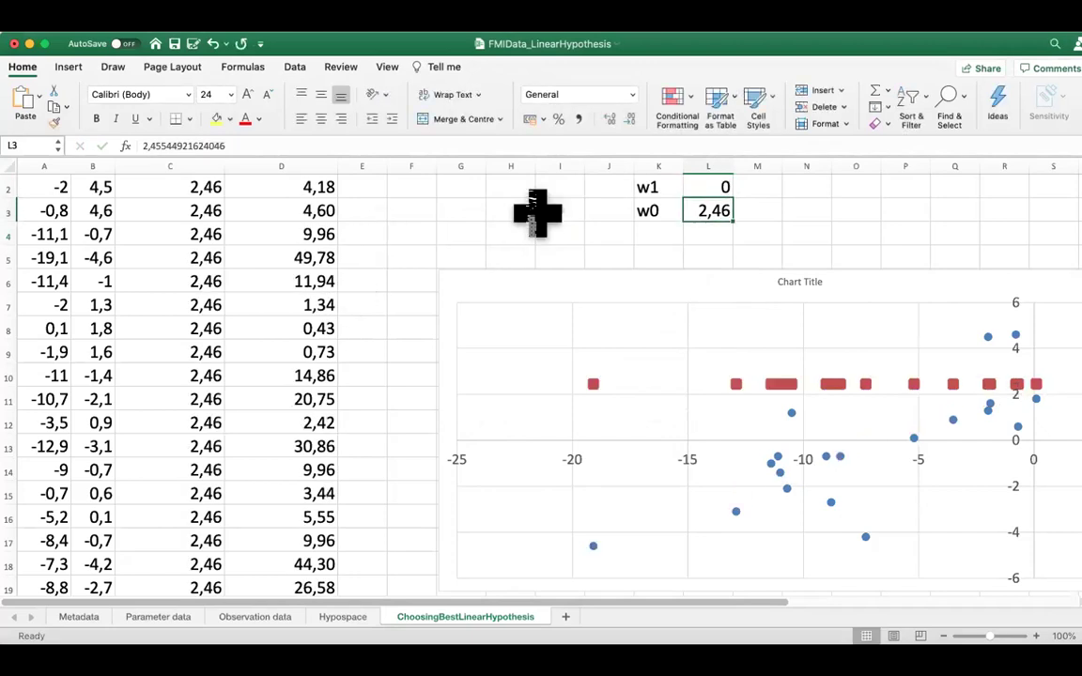
text(1)
key(Return)
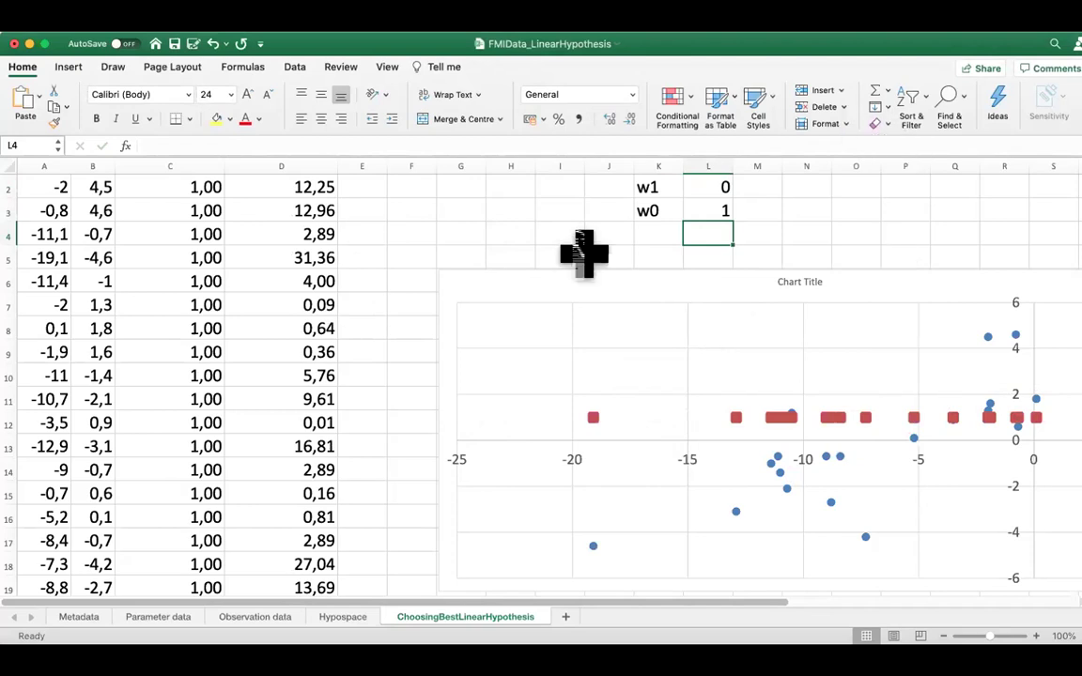
Move the scatter chart so its upper-left corner sits at about cell F5
drag(537, 283, 499, 257)
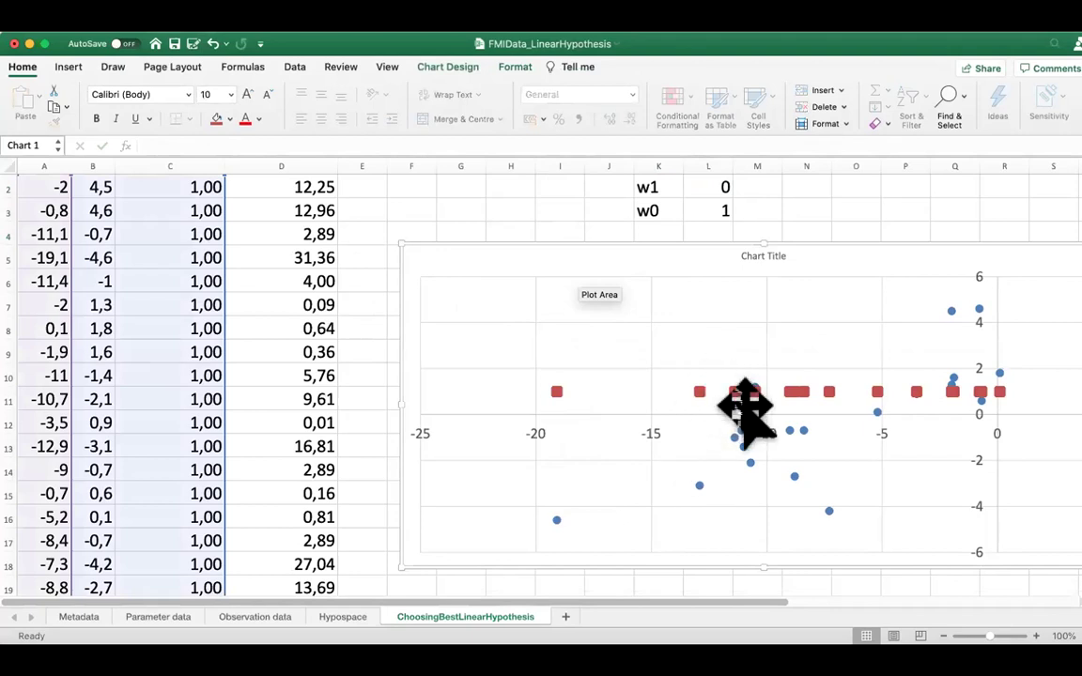
mouse_move(742, 449)
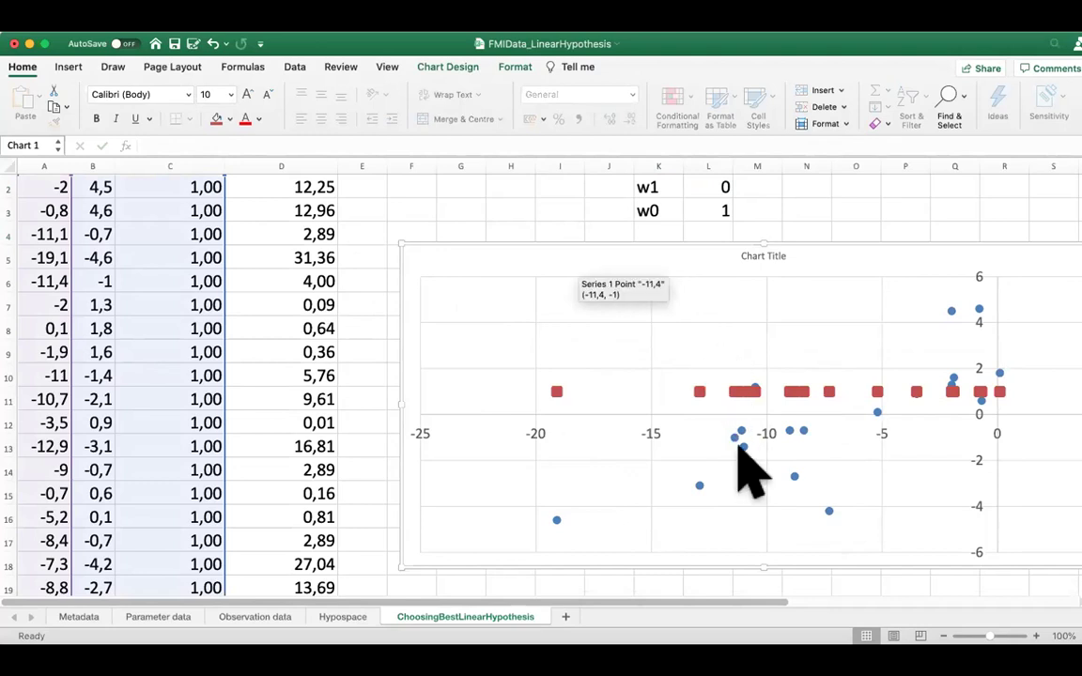
click(720, 187)
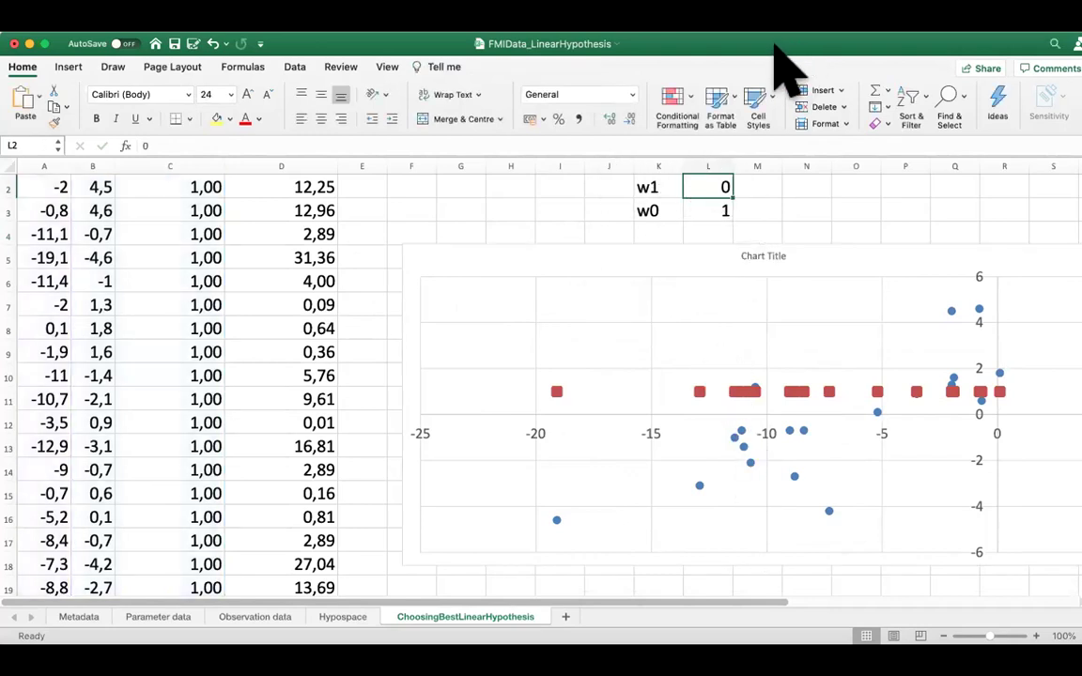
Rerun Solver from the new weights to minimize D21 by changing L2:L3 with GRG Nonlinear, keeping the solution
click(497, 210)
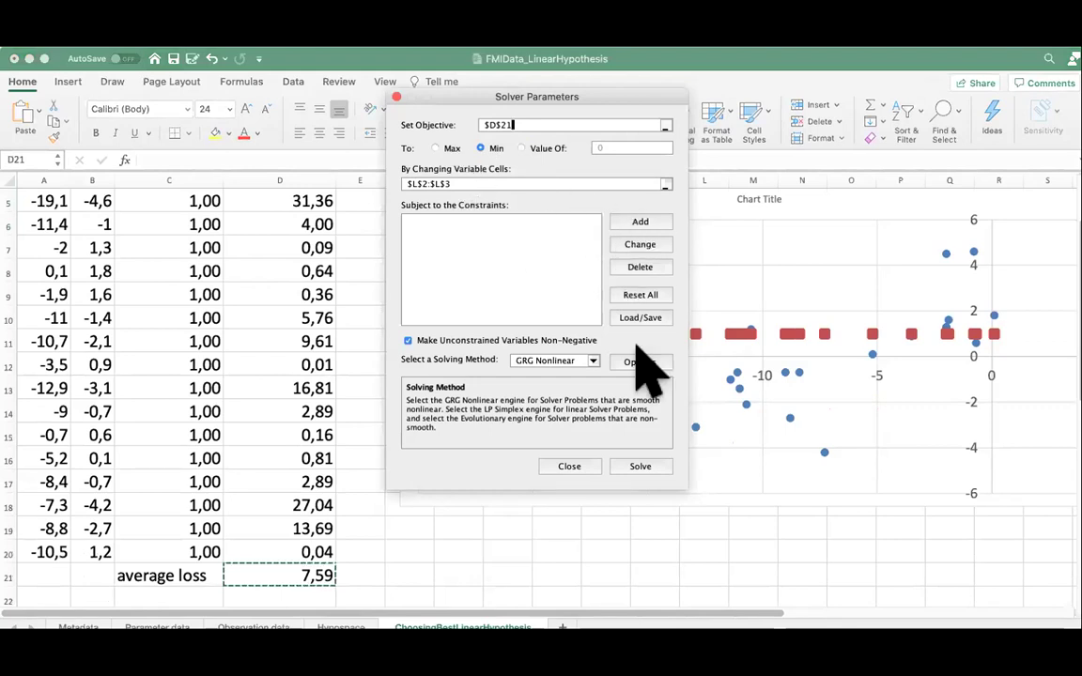
click(631, 464)
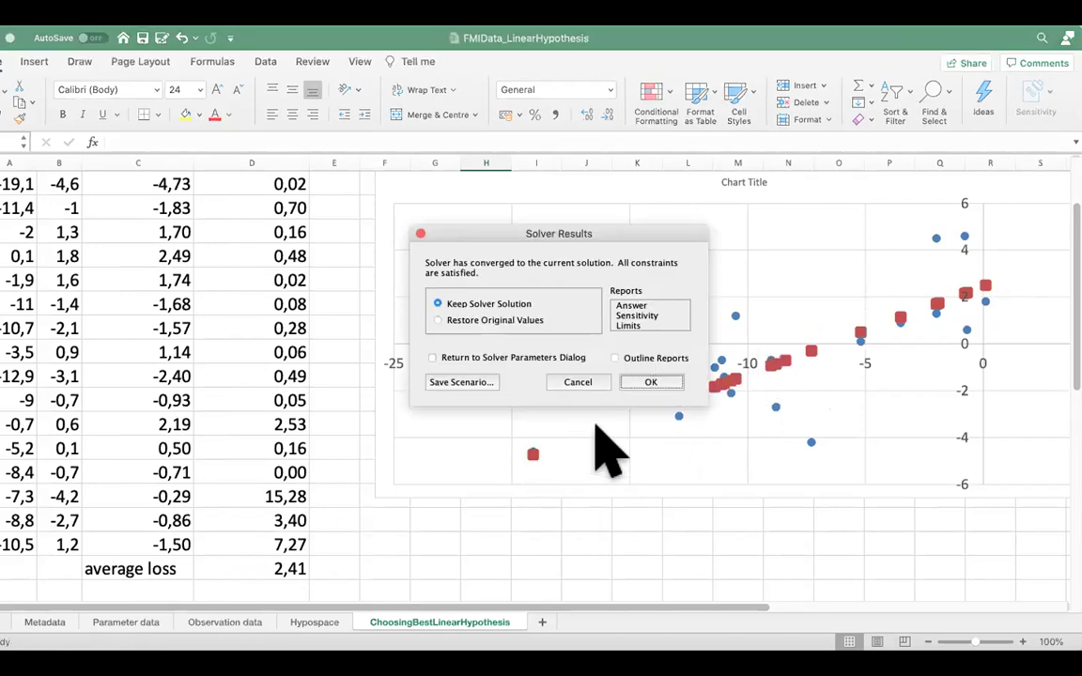
click(648, 381)
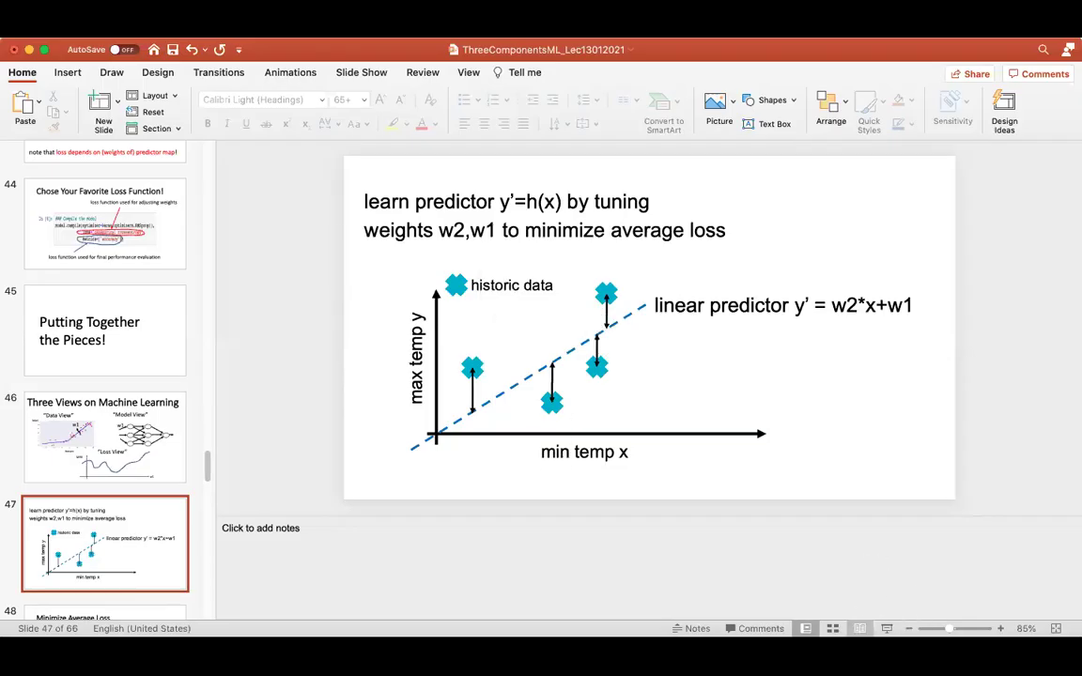
Start the slide show of the ThreeComponentsML_Lec13012021 presentation and go back to the "Machine Learning = Optimization" slide
key(super+shift+Return)
click(765, 456)
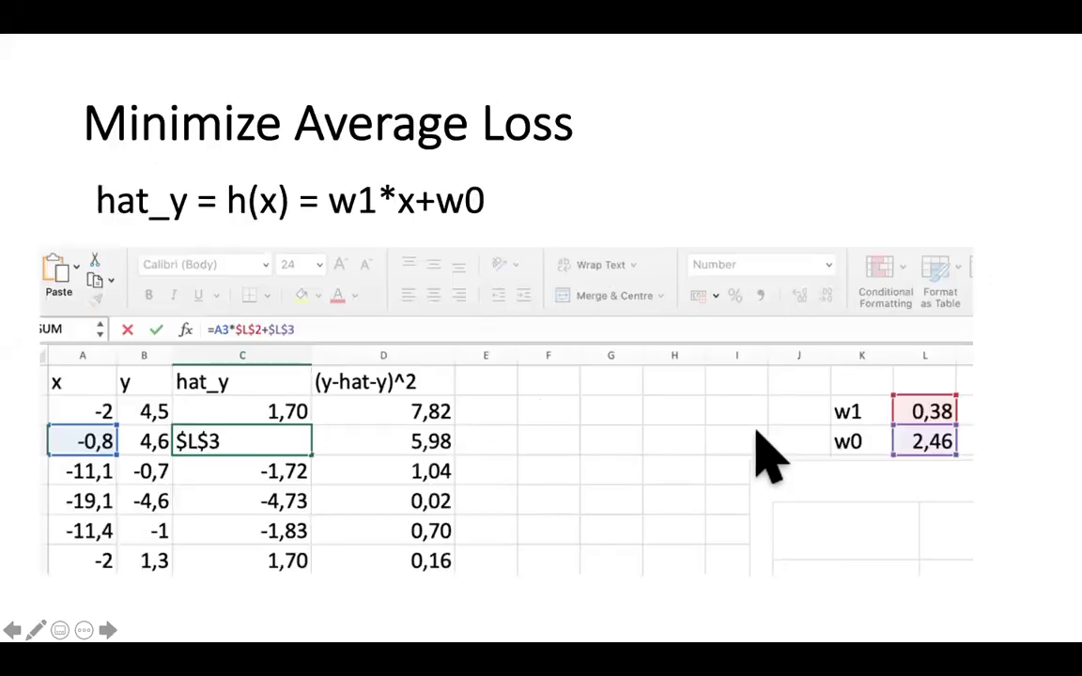
key(Left)
key(Left)
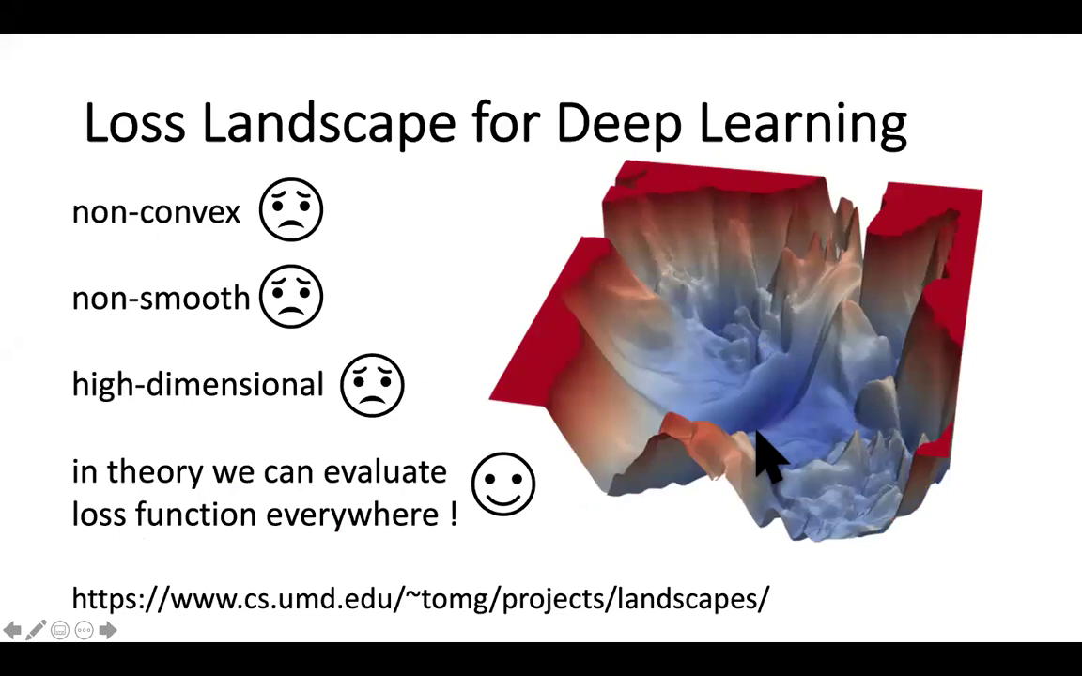
key(Left)
key(Left)
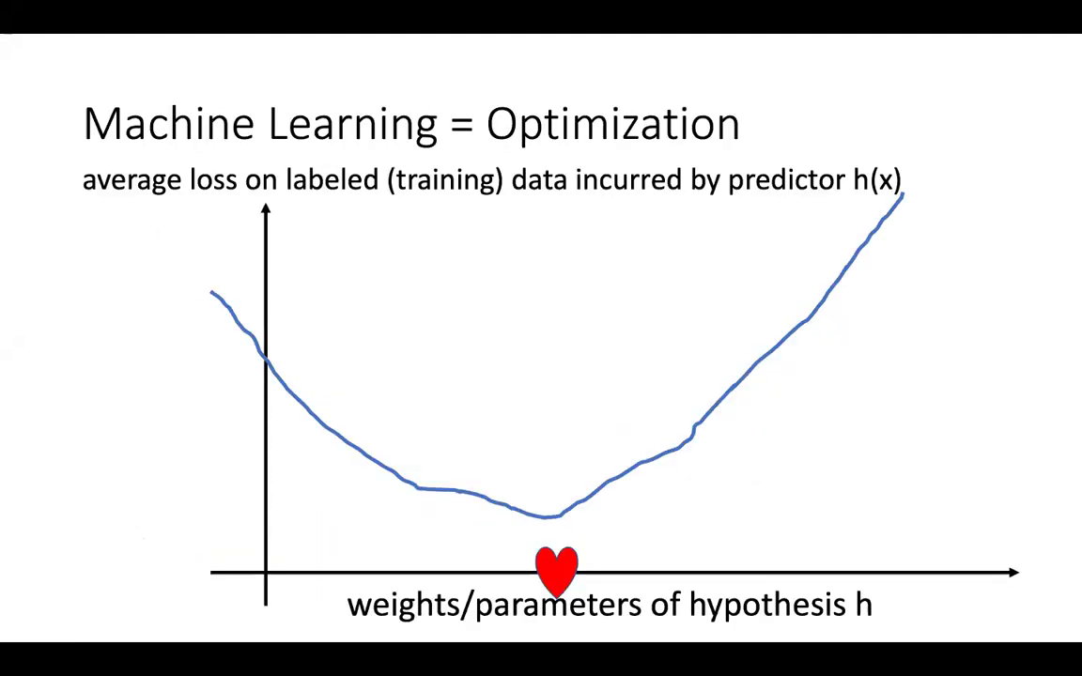